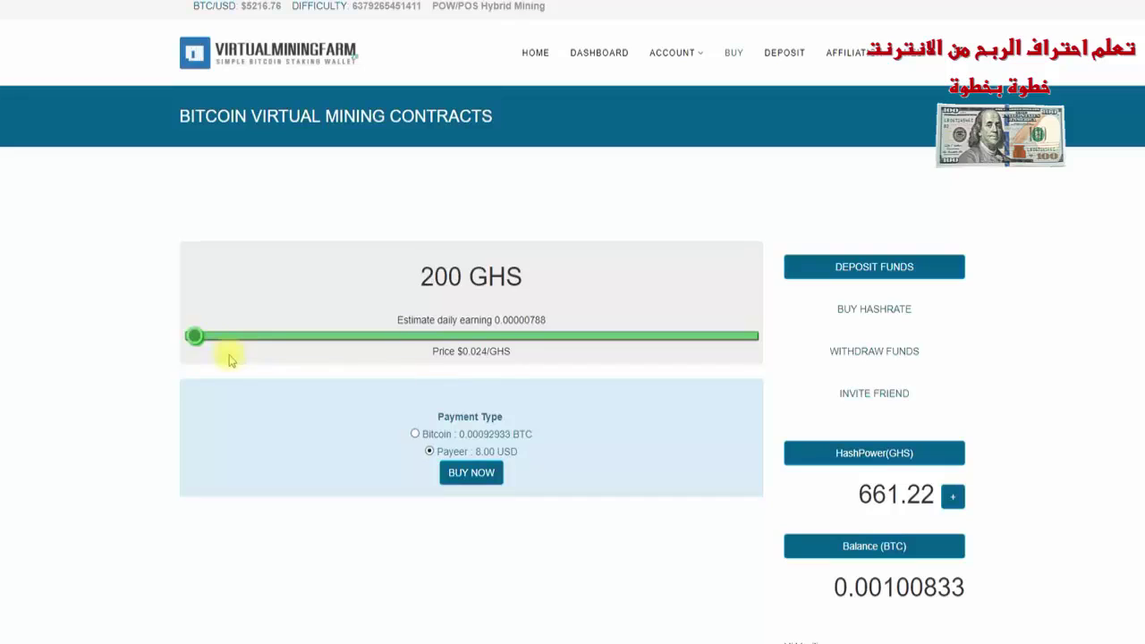
- Raise the mining contract's hashrate to 2300 GHS and review its price per GHS
{"action": "key", "text": "Right"}
{"action": "key", "text": "Right"}
{"action": "key", "text": "Right"}
{"action": "key", "text": "Right"}
{"action": "key", "text": "Right"}
{"action": "key", "text": "Right"}
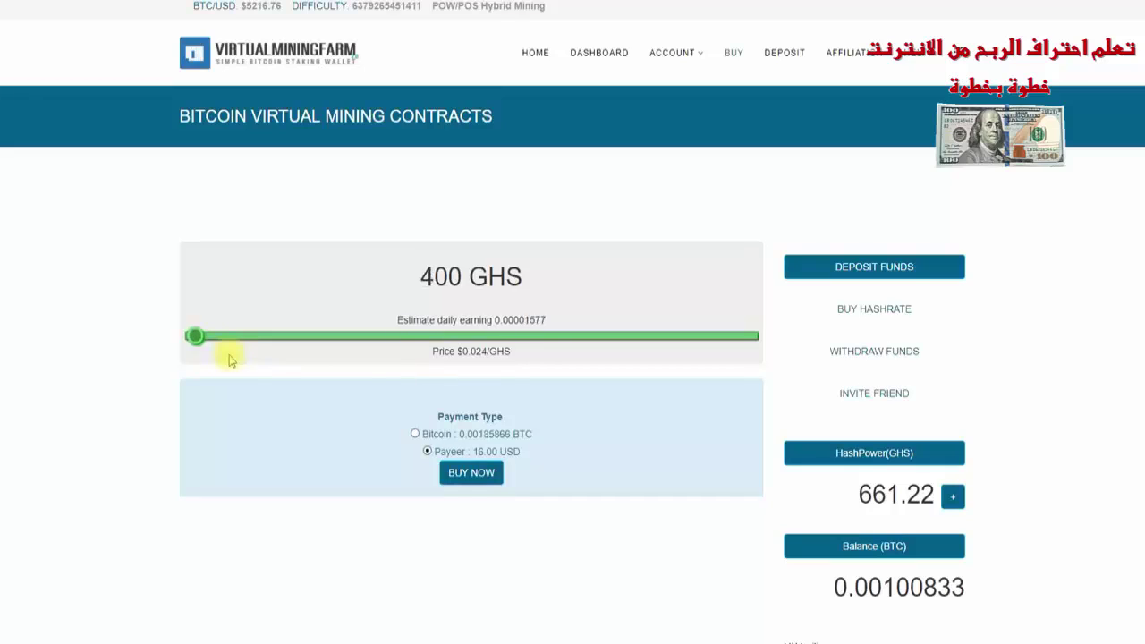
{"action": "key", "text": "Right"}
{"action": "key", "text": "Right"}
{"action": "key", "text": "Right"}
{"action": "key", "text": "Right"}
{"action": "key", "text": "Right"}
{"action": "key", "text": "Right"}
{"action": "key", "text": "Right"}
{"action": "key", "text": "Right"}
{"action": "key", "text": "Right"}
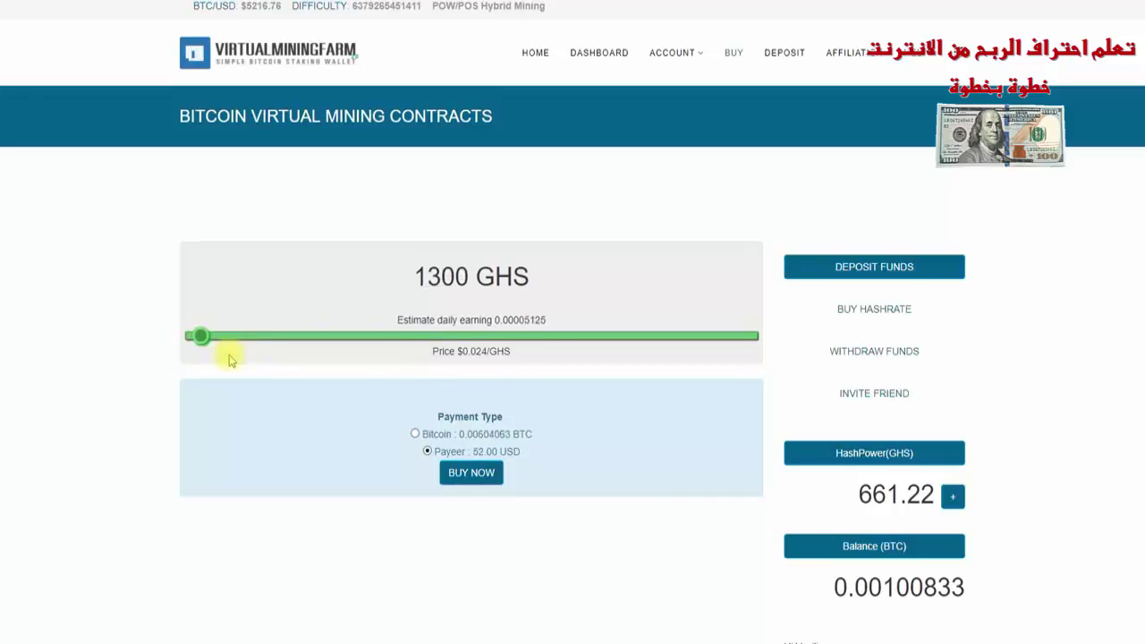
{"action": "key", "text": "Right"}
{"action": "key", "text": "Right"}
{"action": "key", "text": "Right"}
{"action": "key", "text": "Right"}
{"action": "key", "text": "Right"}
{"action": "key", "text": "Right"}
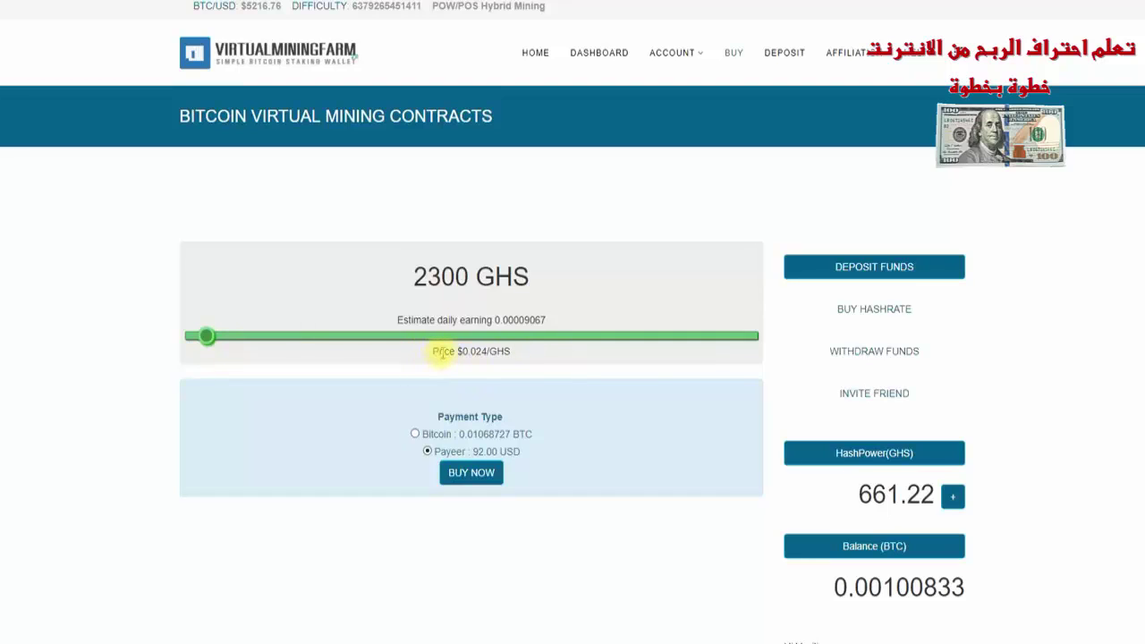
{"action": "left_click_drag", "start_coordinate": [484, 351], "coordinate": [373, 403]}
{"action": "left_click", "coordinate": [355, 392]}
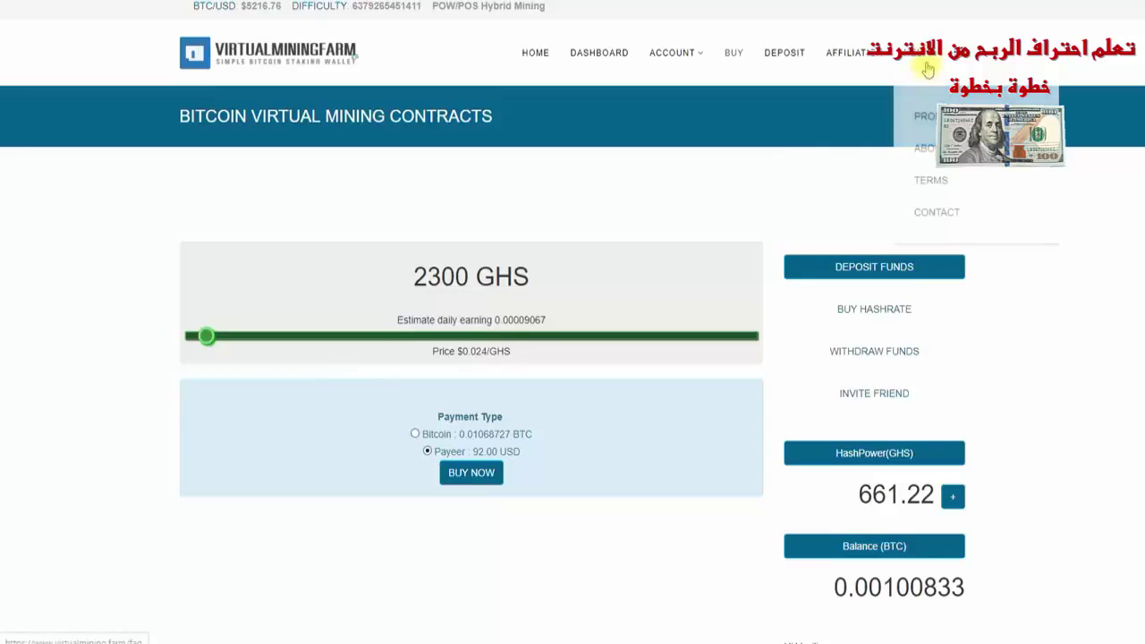
- Open the Affiliation page and examine the referral bonus percentages for level 1 and levels 2-30
{"action": "mouse_move", "coordinate": [685, 54]}
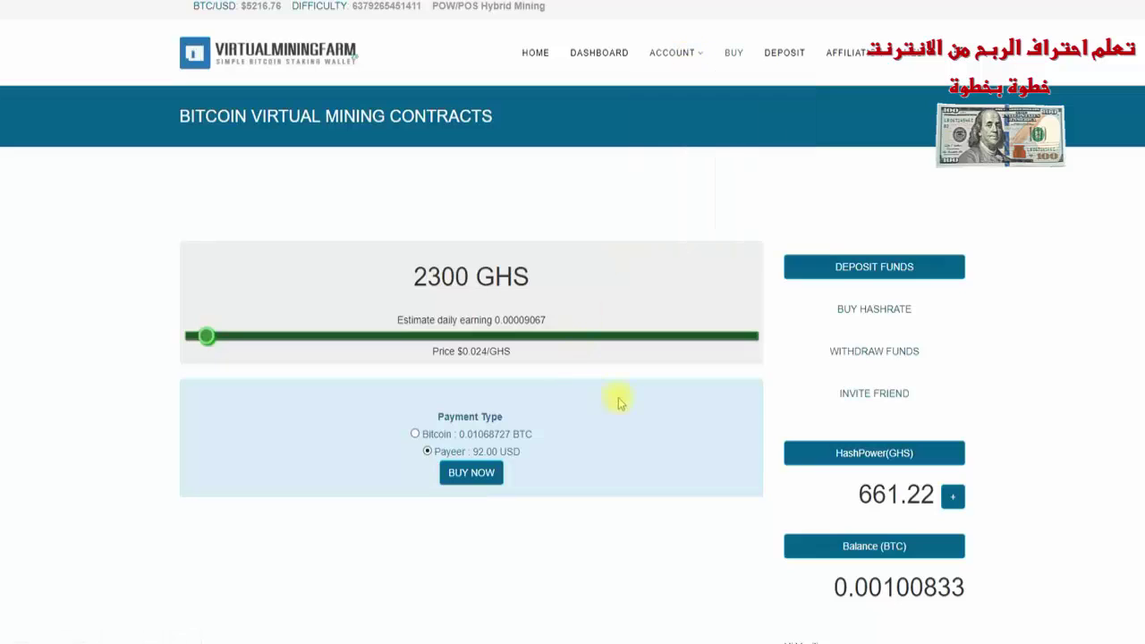
{"action": "mouse_move", "coordinate": [912, 67]}
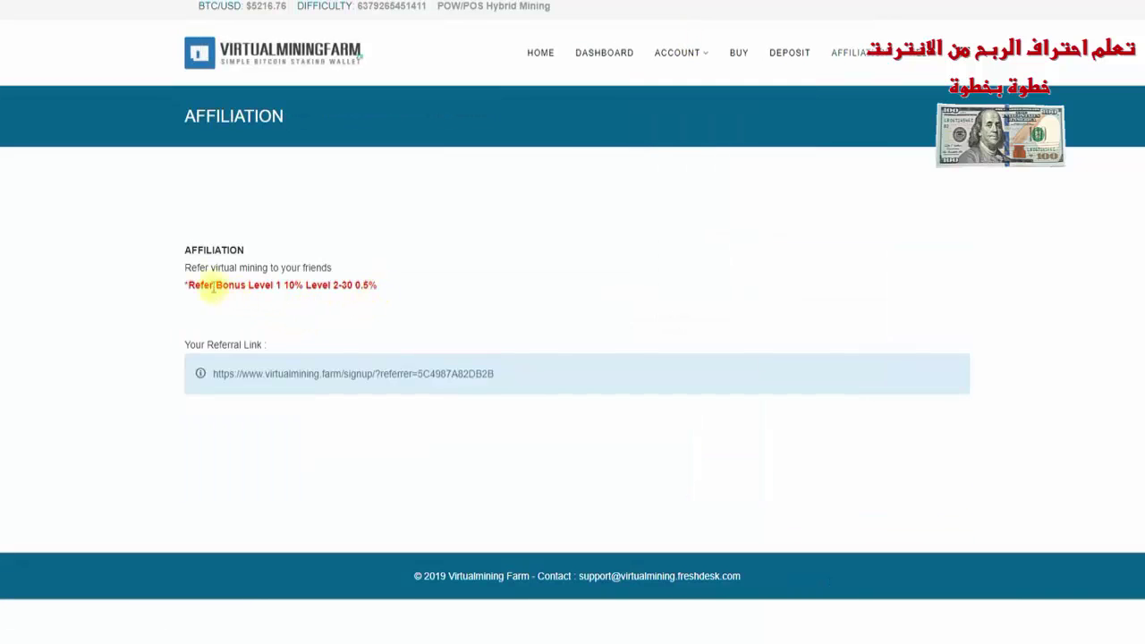
{"action": "left_click_drag", "start_coordinate": [302, 286], "coordinate": [182, 286]}
{"action": "left_click", "coordinate": [401, 309]}
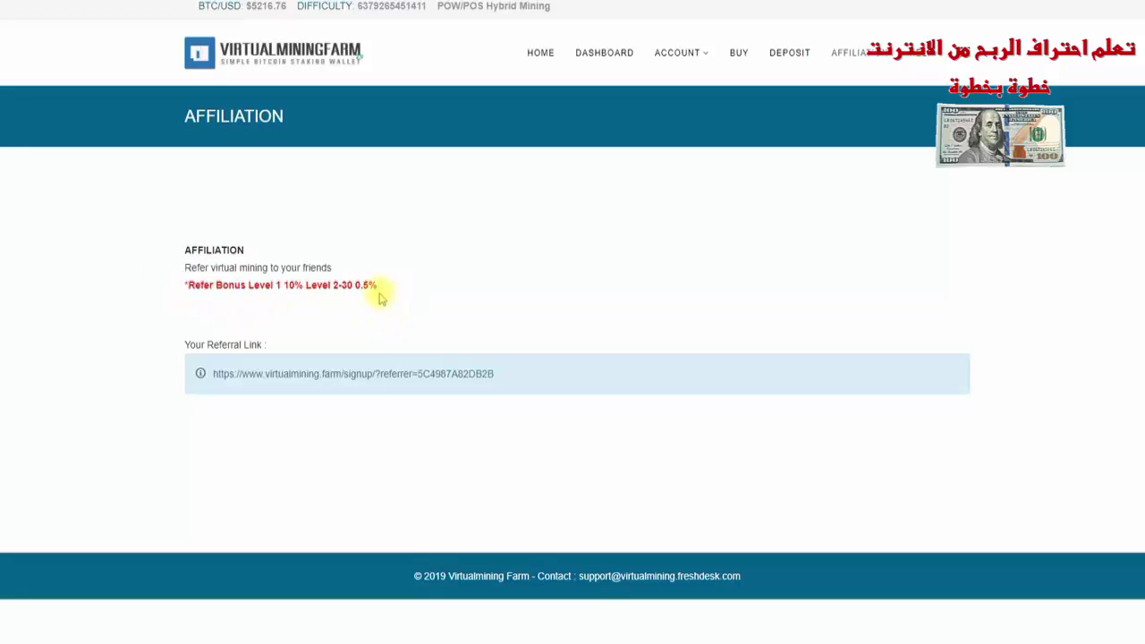
{"action": "left_click_drag", "start_coordinate": [380, 287], "coordinate": [306, 286]}
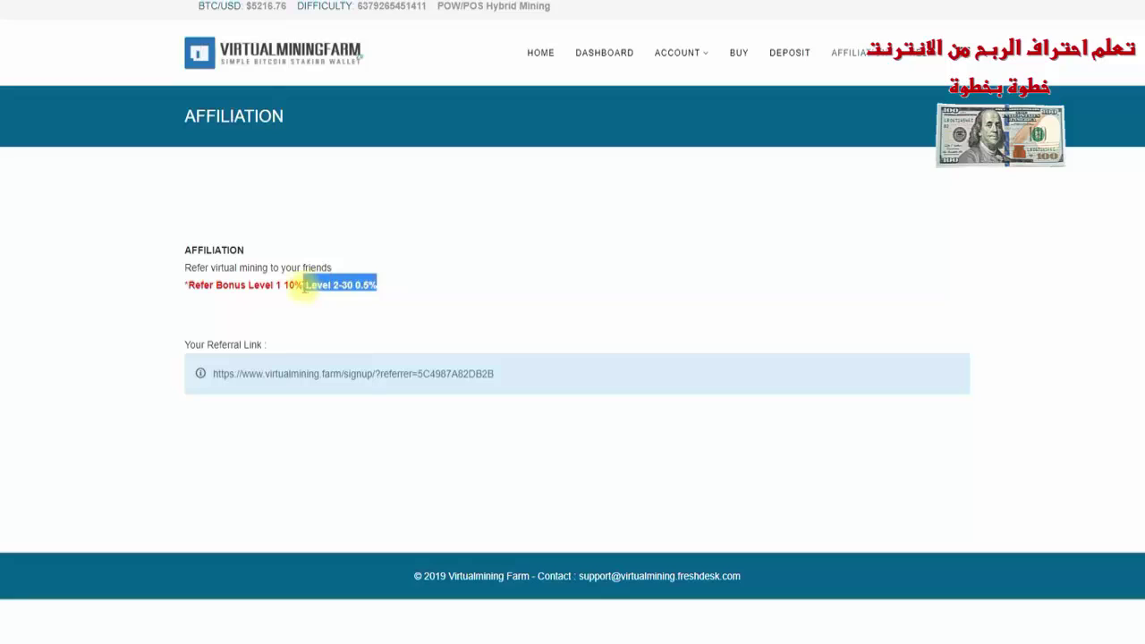
{"action": "left_click", "coordinate": [644, 303]}
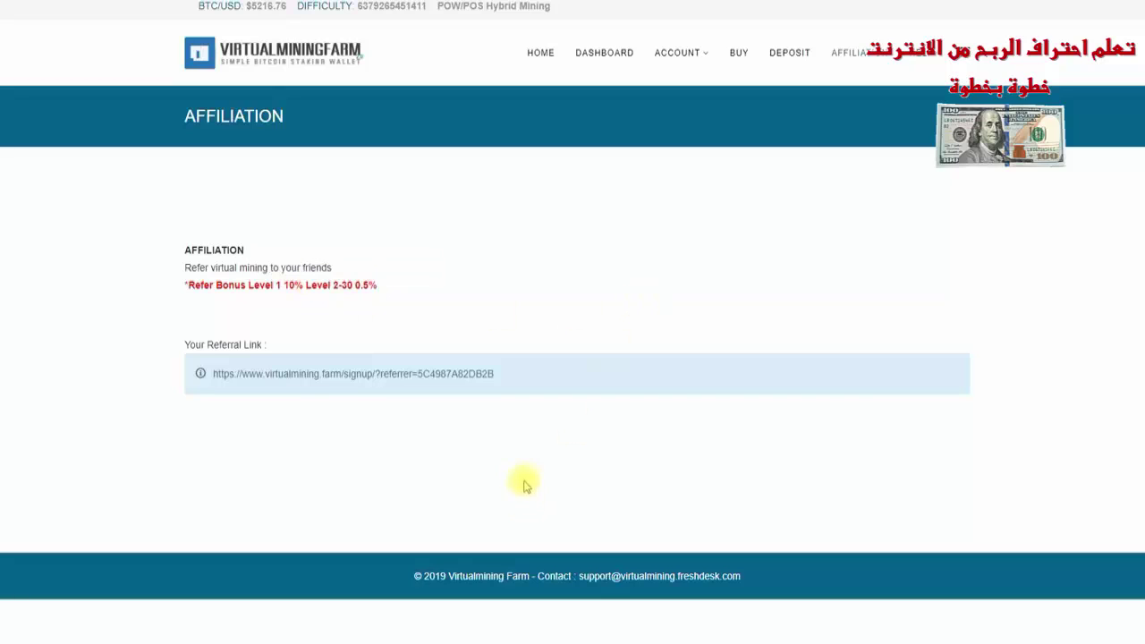
- Copy the full referral link from the Affiliation page
{"action": "left_click_drag", "start_coordinate": [497, 380], "coordinate": [216, 377]}
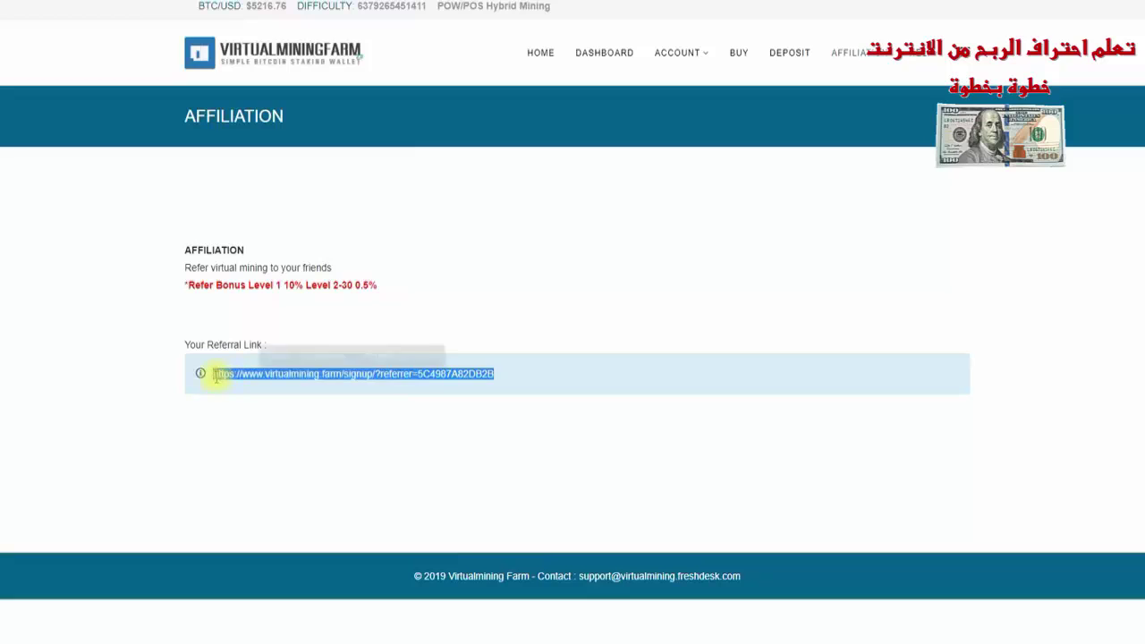
{"action": "left_click", "coordinate": [295, 448]}
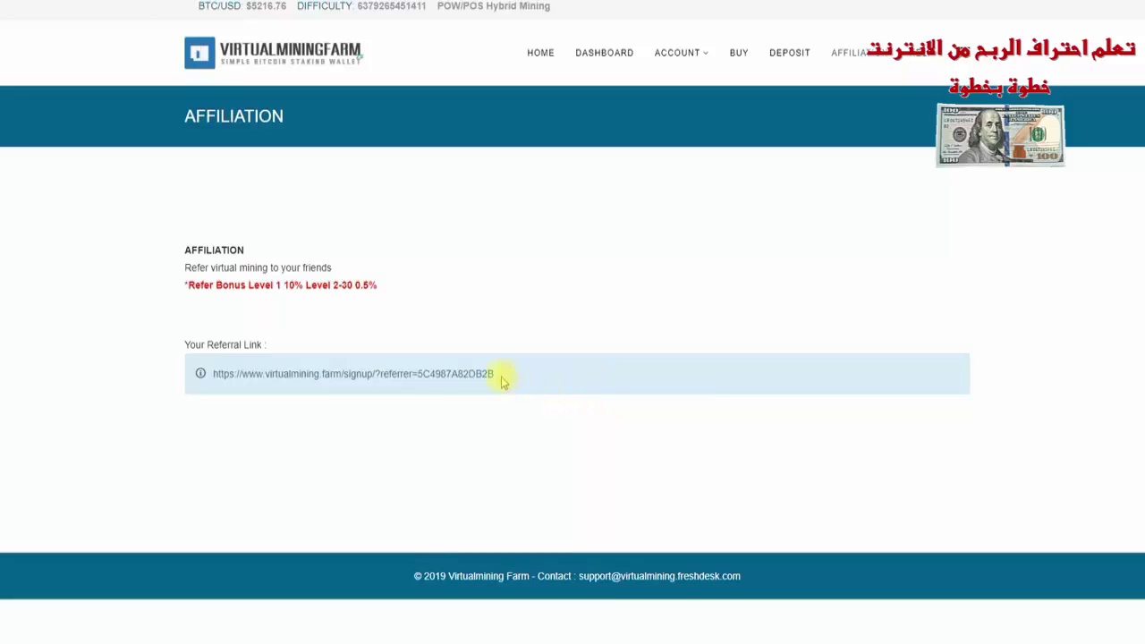
{"action": "left_click_drag", "start_coordinate": [496, 380], "coordinate": [212, 374]}
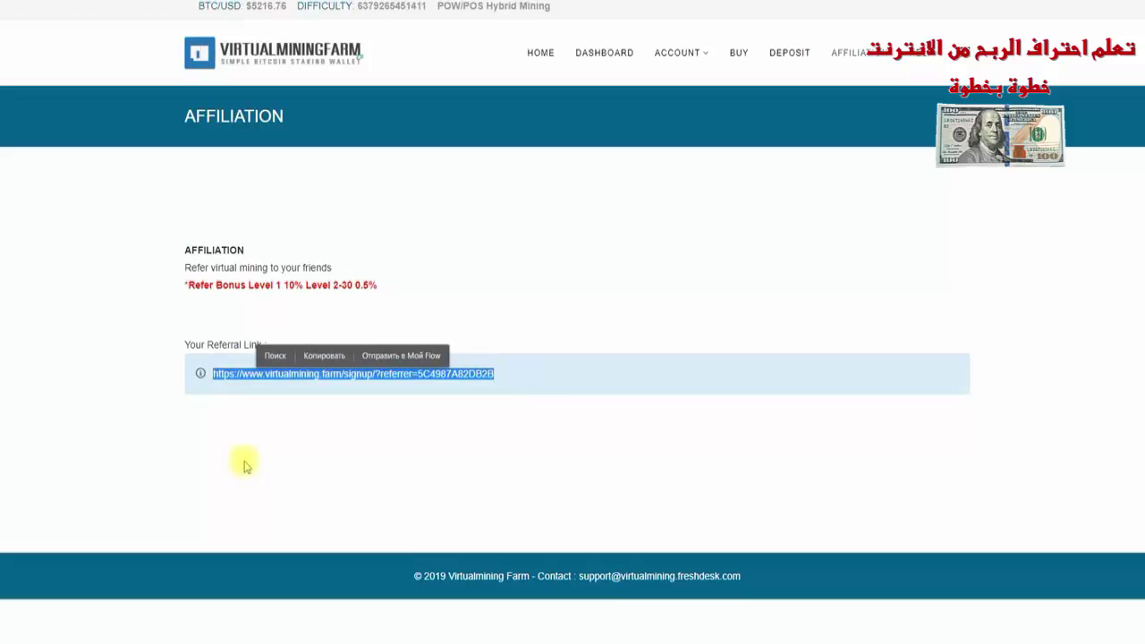
{"action": "left_click", "coordinate": [324, 355]}
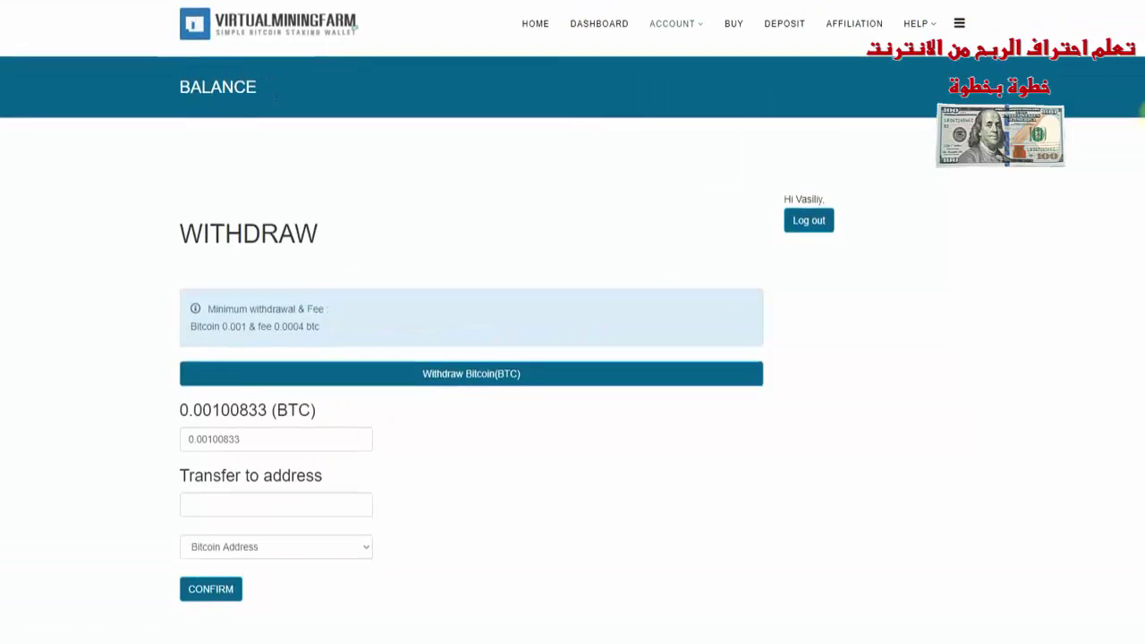
- Open the account's Withdraw page and examine the withdrawal form, the pending withdrawals, and the minimum amount and fee
{"action": "scroll", "coordinate": [1142, 132], "scroll_direction": "down", "scroll_amount": 1}
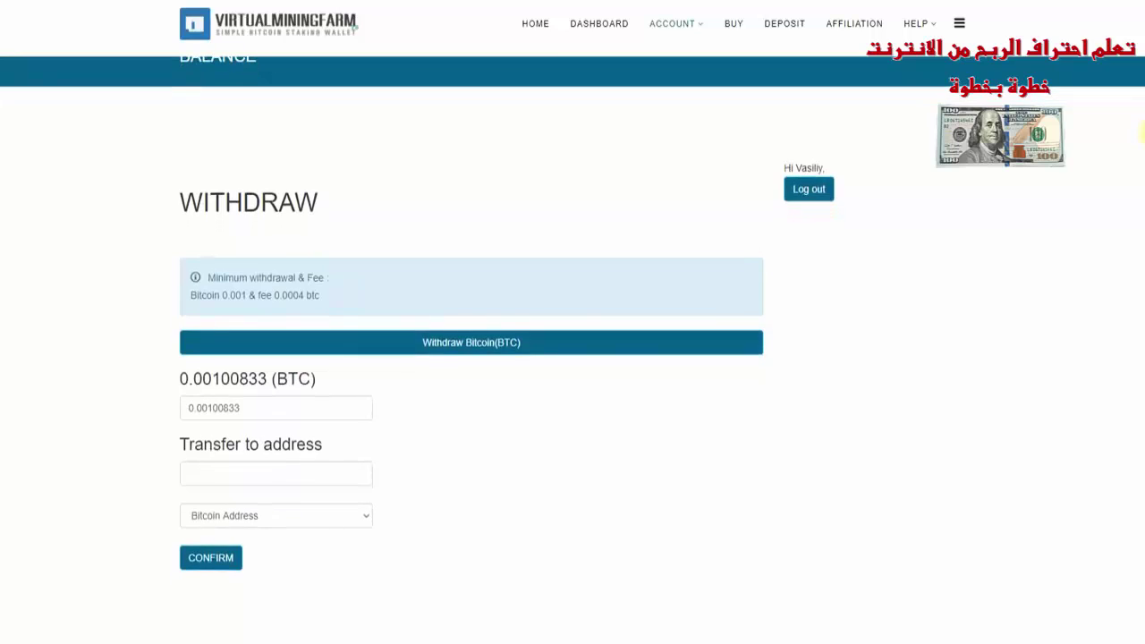
{"action": "scroll", "coordinate": [1141, 132], "scroll_direction": "down", "scroll_amount": 1}
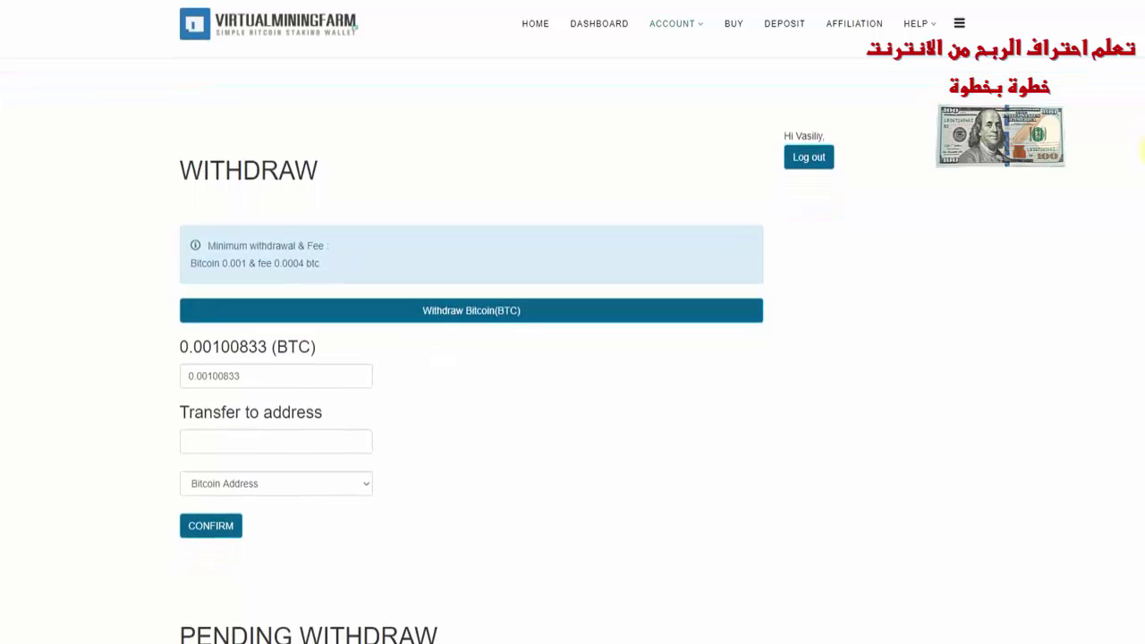
{"action": "scroll", "coordinate": [1141, 152], "scroll_direction": "down", "scroll_amount": 3}
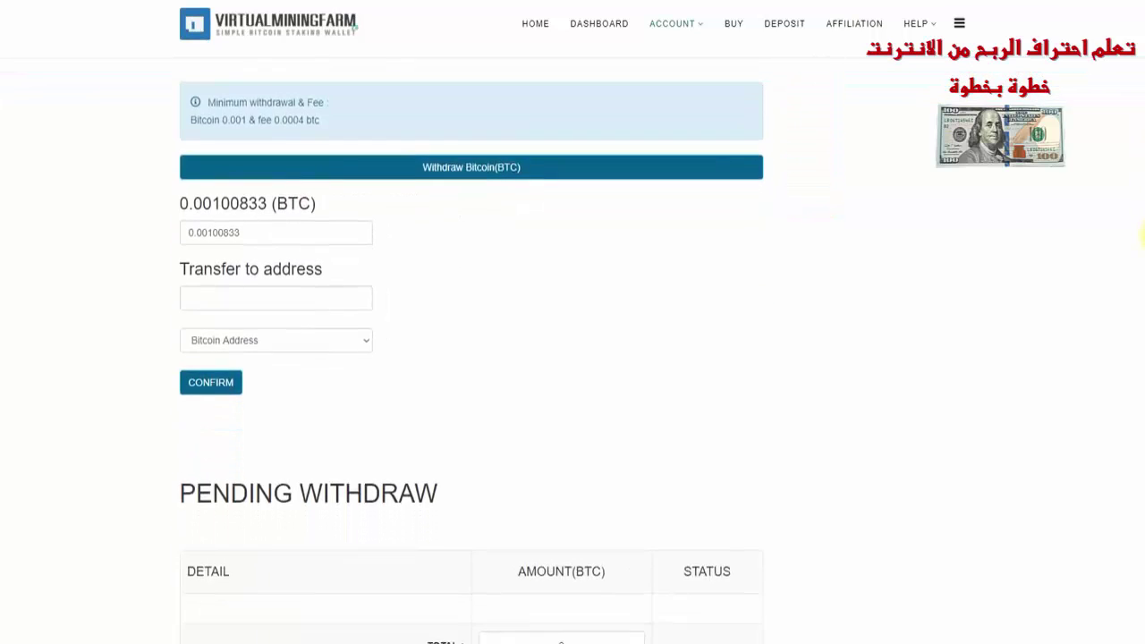
{"action": "scroll", "coordinate": [1141, 223], "scroll_direction": "down", "scroll_amount": 5}
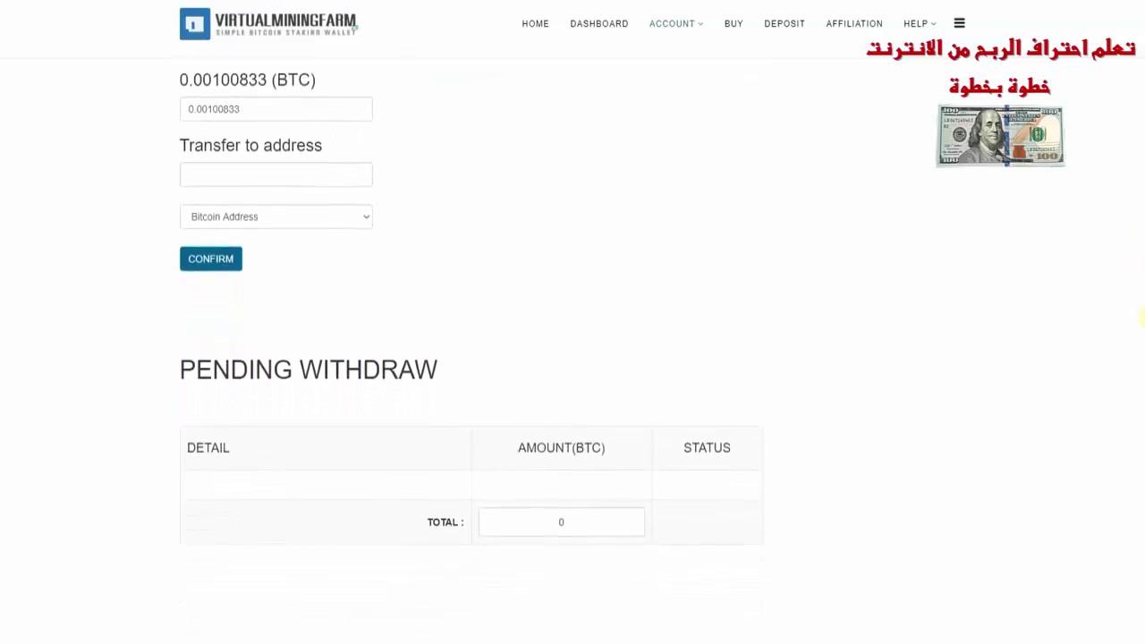
{"action": "left_click_drag", "start_coordinate": [1141, 367], "coordinate": [1142, 118]}
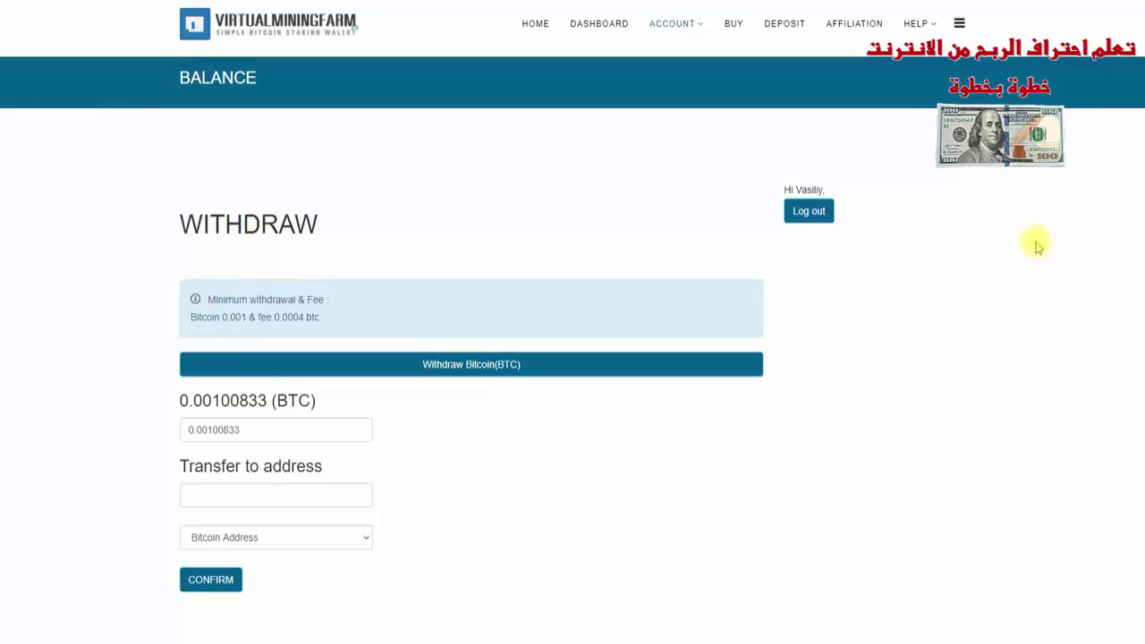
{"action": "double_click", "coordinate": [234, 316]}
{"action": "left_click_drag", "start_coordinate": [230, 317], "coordinate": [274, 316]}
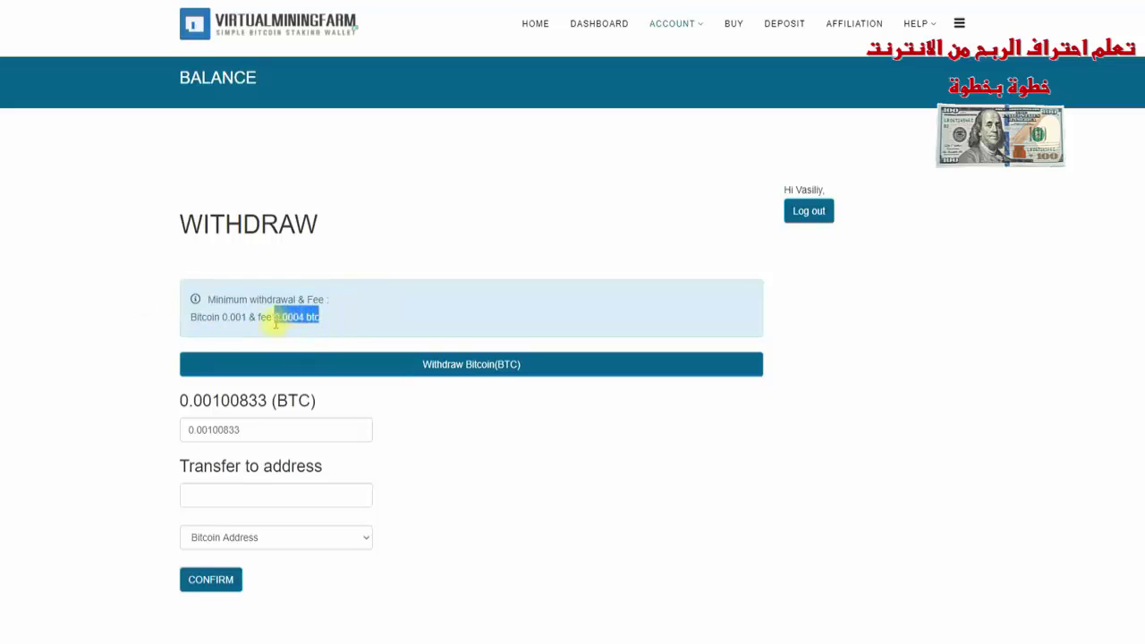
{"action": "left_click", "coordinate": [470, 302]}
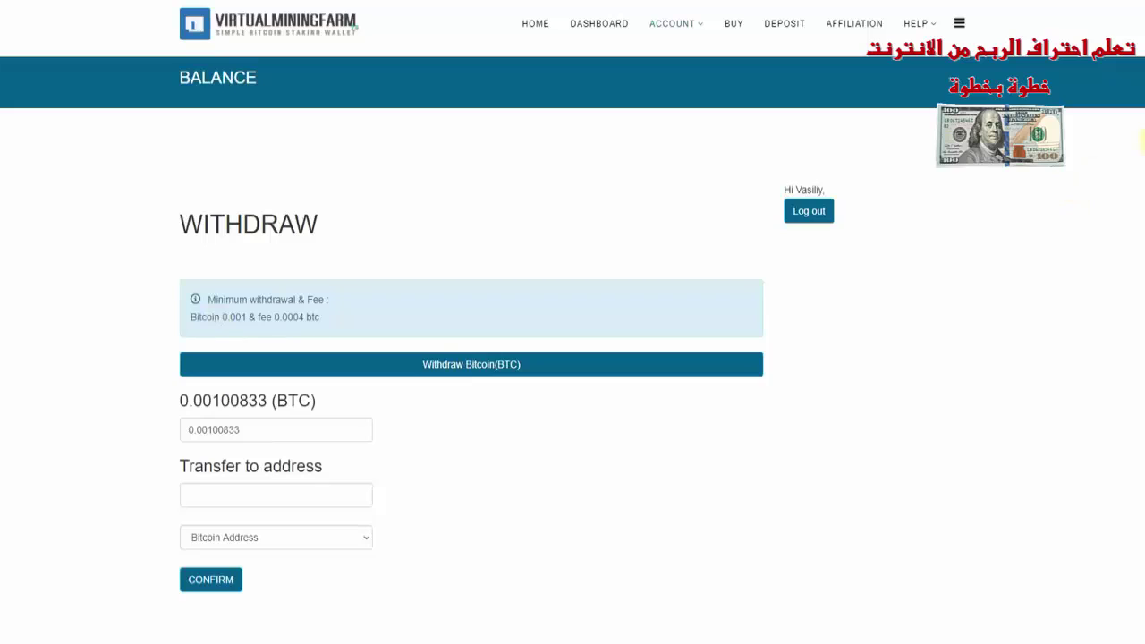
- Copy the Bitcoin wallet address from the crypto wallet site and paste it into the withdrawal form as the transfer address
{"action": "scroll", "coordinate": [1141, 154], "scroll_direction": "down", "scroll_amount": 1}
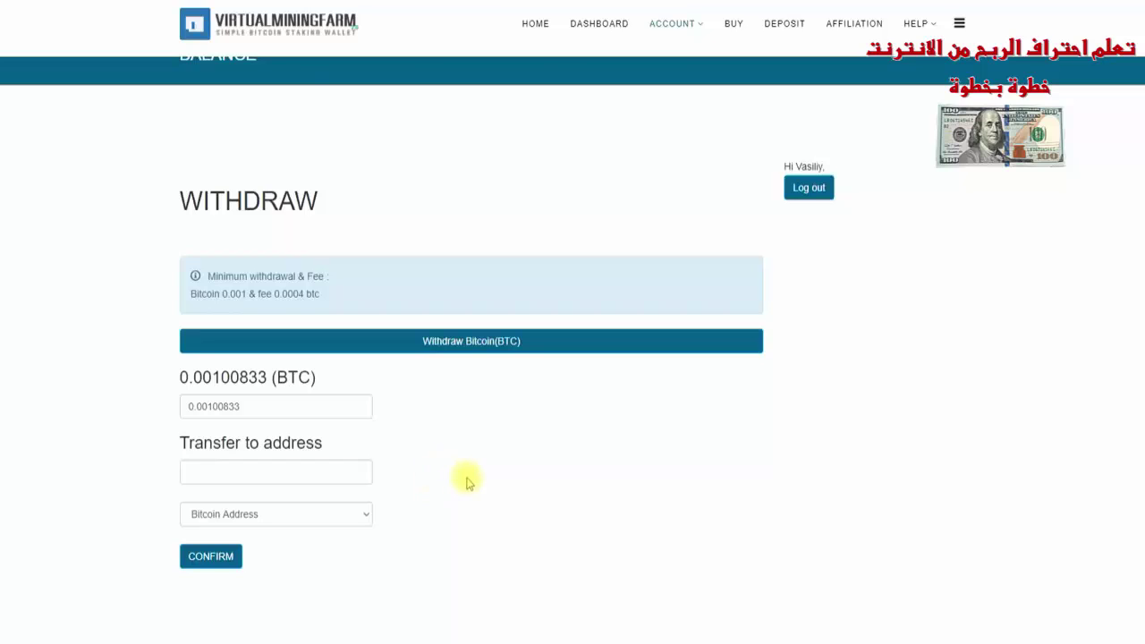
{"action": "left_click", "coordinate": [268, 411]}
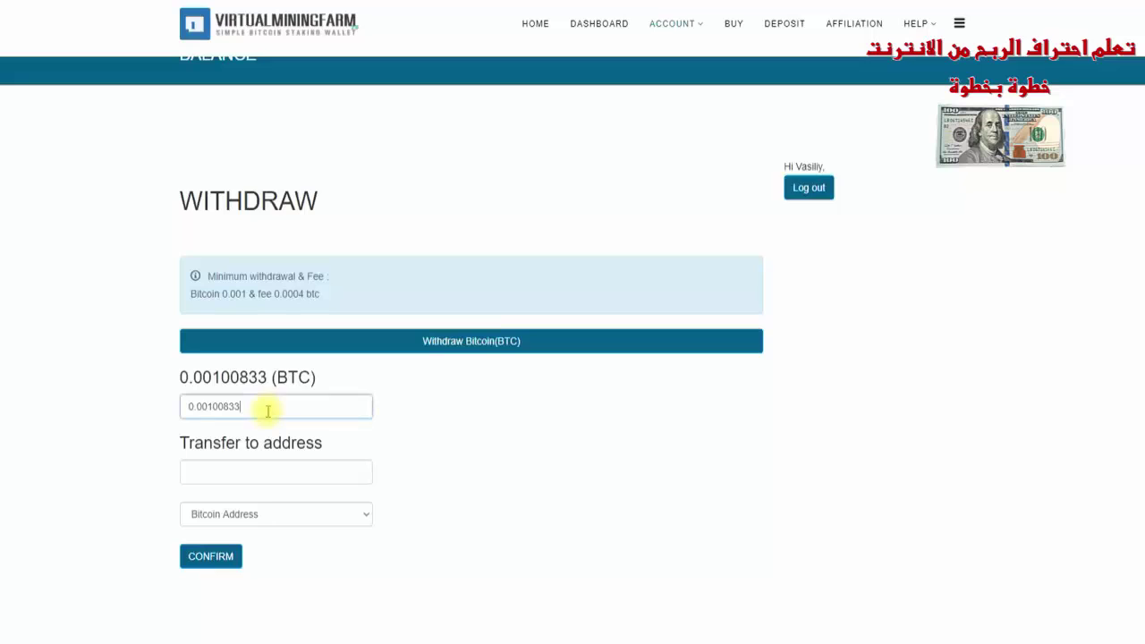
{"action": "left_click", "coordinate": [563, 452]}
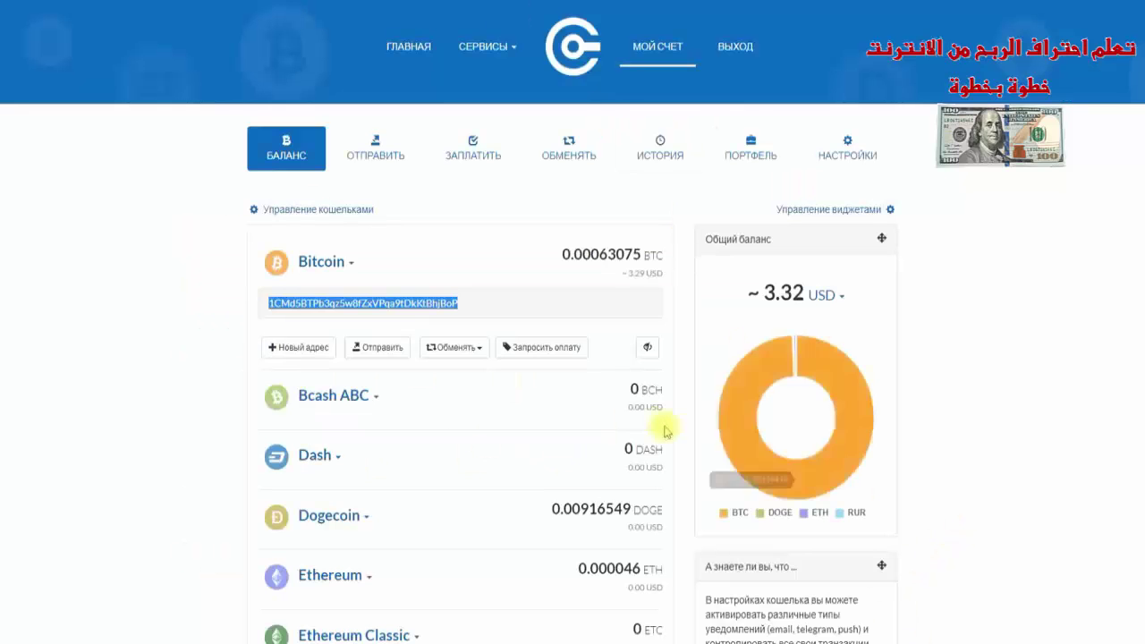
{"action": "right_click", "coordinate": [387, 304]}
{"action": "left_click", "coordinate": [452, 421]}
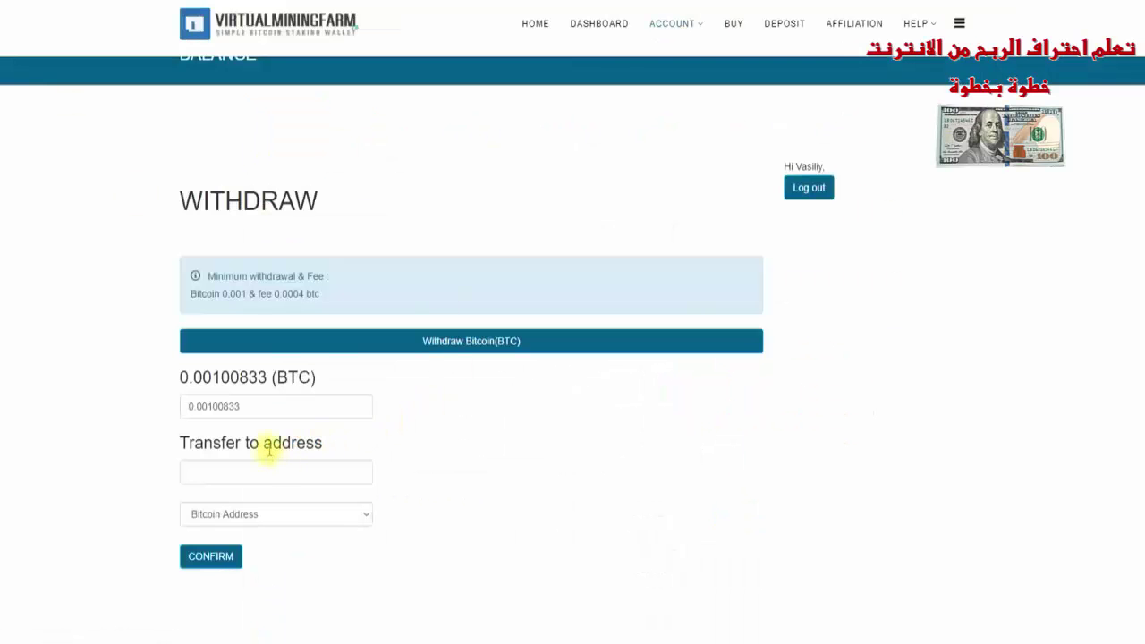
{"action": "left_click", "coordinate": [260, 472]}
{"action": "right_click", "coordinate": [264, 471]}
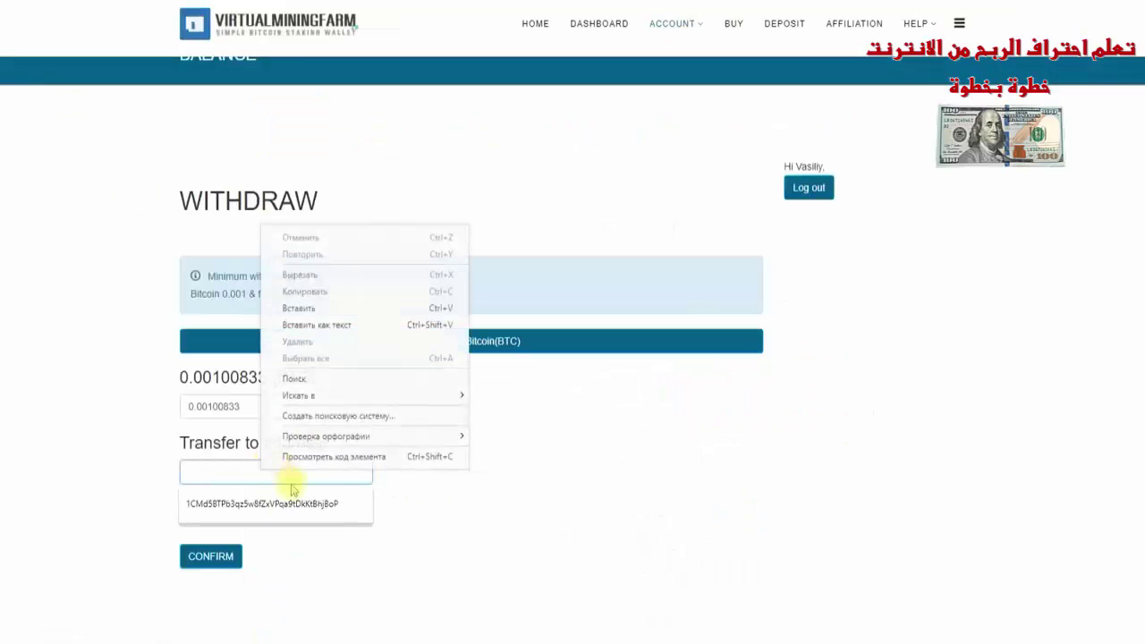
{"action": "left_click", "coordinate": [299, 307]}
{"action": "left_click", "coordinate": [277, 504]}
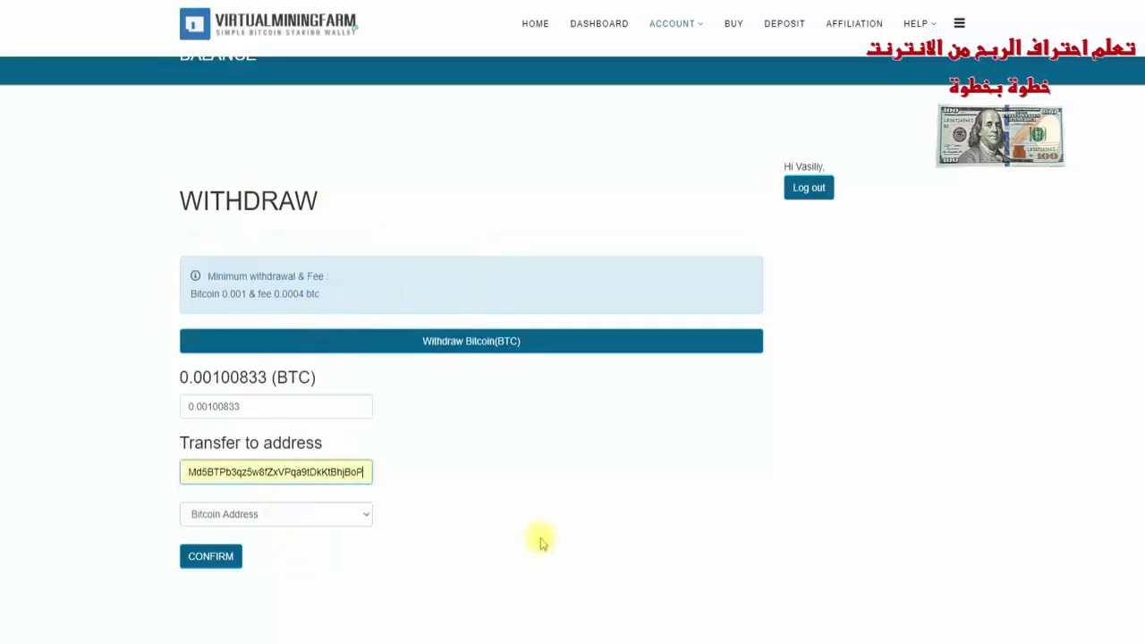
- Check the address type choices, keep Bitcoin Address, and submit the 0.00100833 BTC withdrawal request
{"action": "left_click", "coordinate": [306, 516]}
{"action": "left_click", "coordinate": [307, 519]}
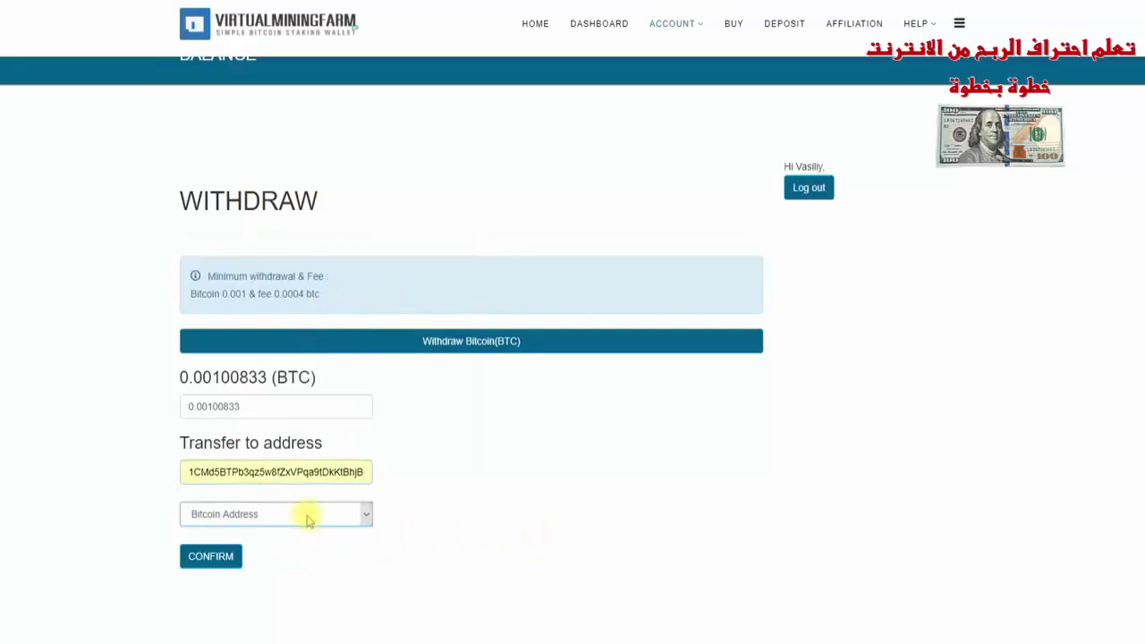
{"action": "left_click", "coordinate": [307, 519]}
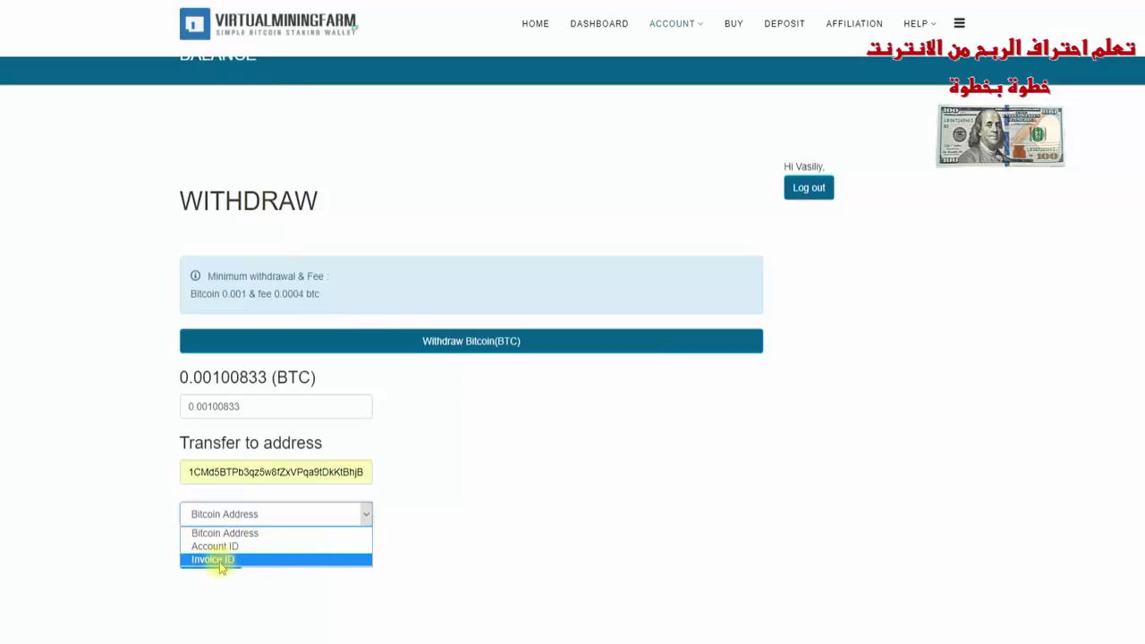
{"action": "left_click", "coordinate": [485, 524]}
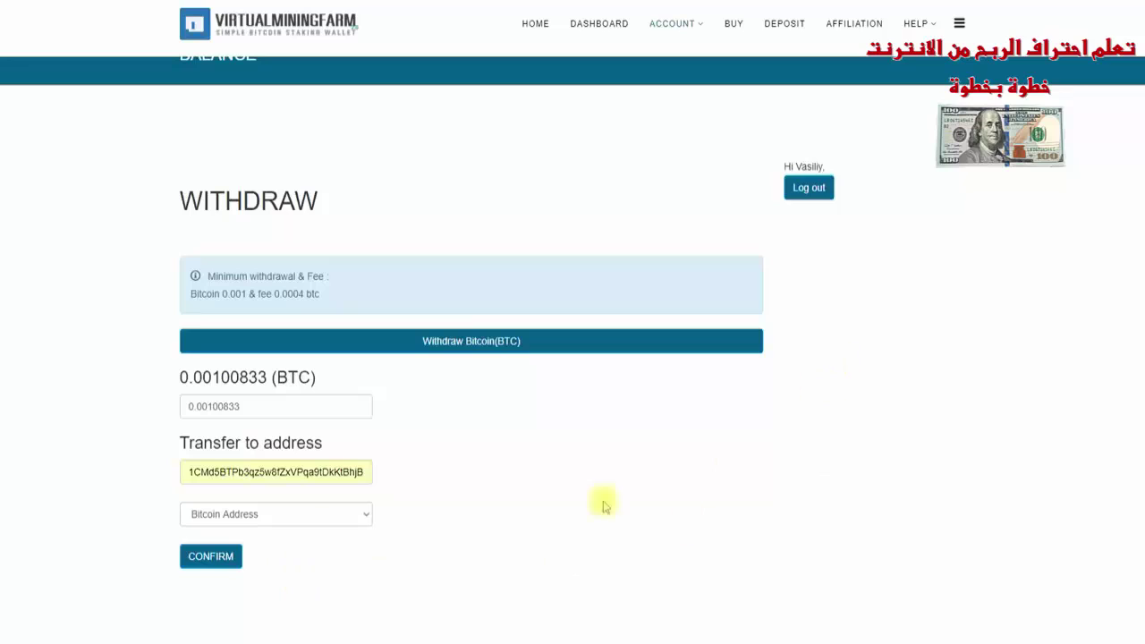
{"action": "left_click", "coordinate": [218, 559]}
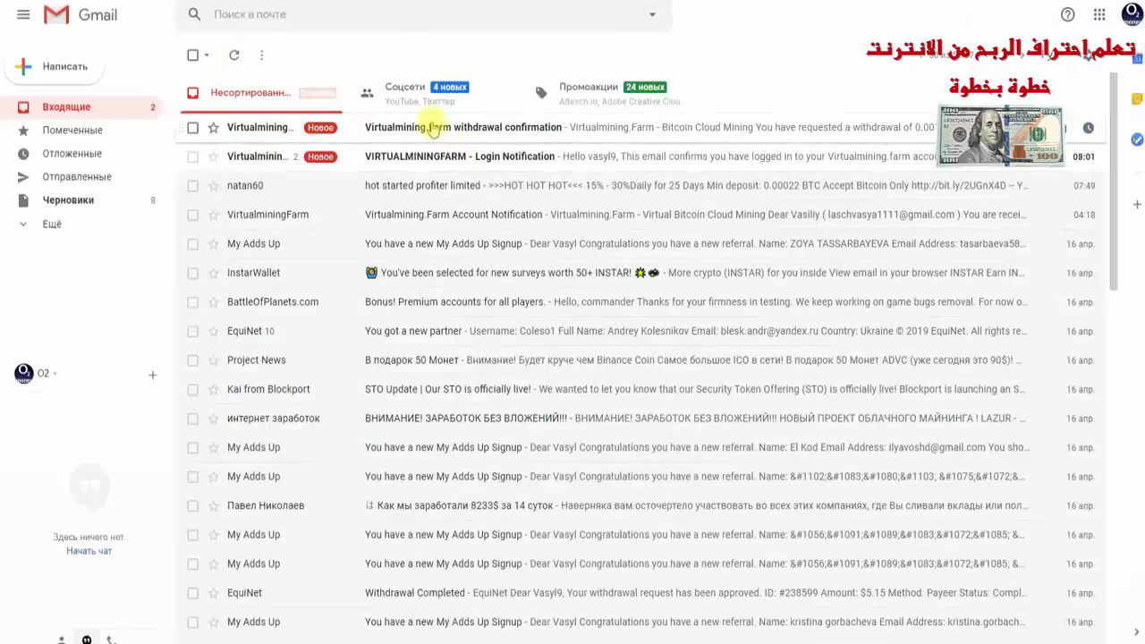
- Check the amount and address in the Virtualmining.Farm withdrawal confirmation email in Gmail, then follow its confirmation link and confirm the withdrawal
{"action": "left_click", "coordinate": [434, 125]}
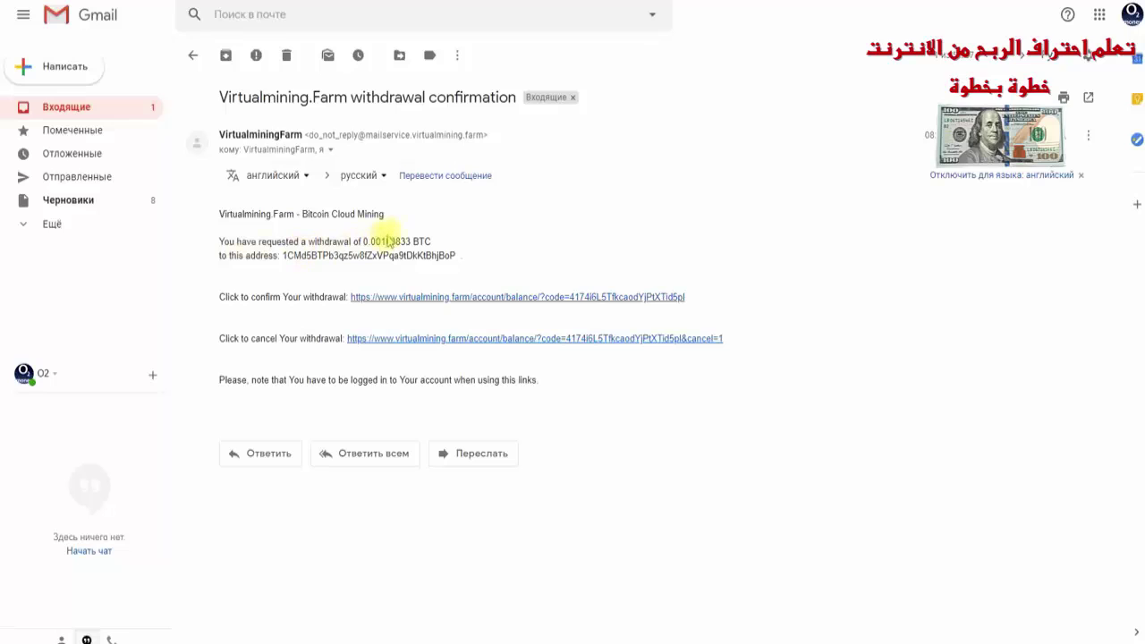
{"action": "left_click_drag", "start_coordinate": [408, 241], "coordinate": [363, 243]}
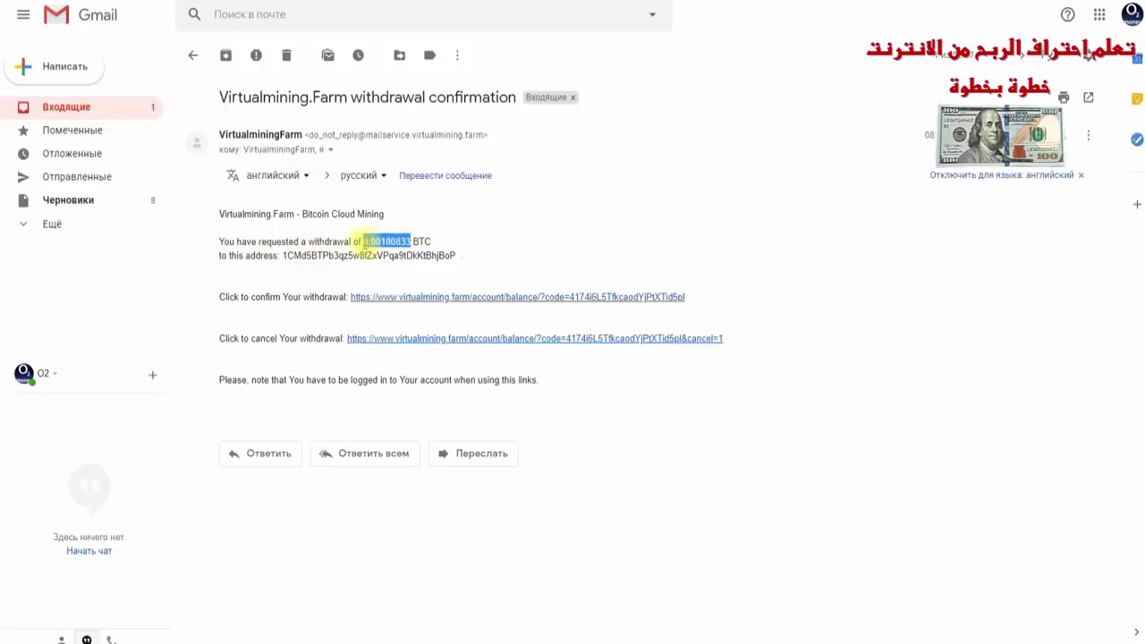
{"action": "left_click_drag", "start_coordinate": [467, 260], "coordinate": [284, 261]}
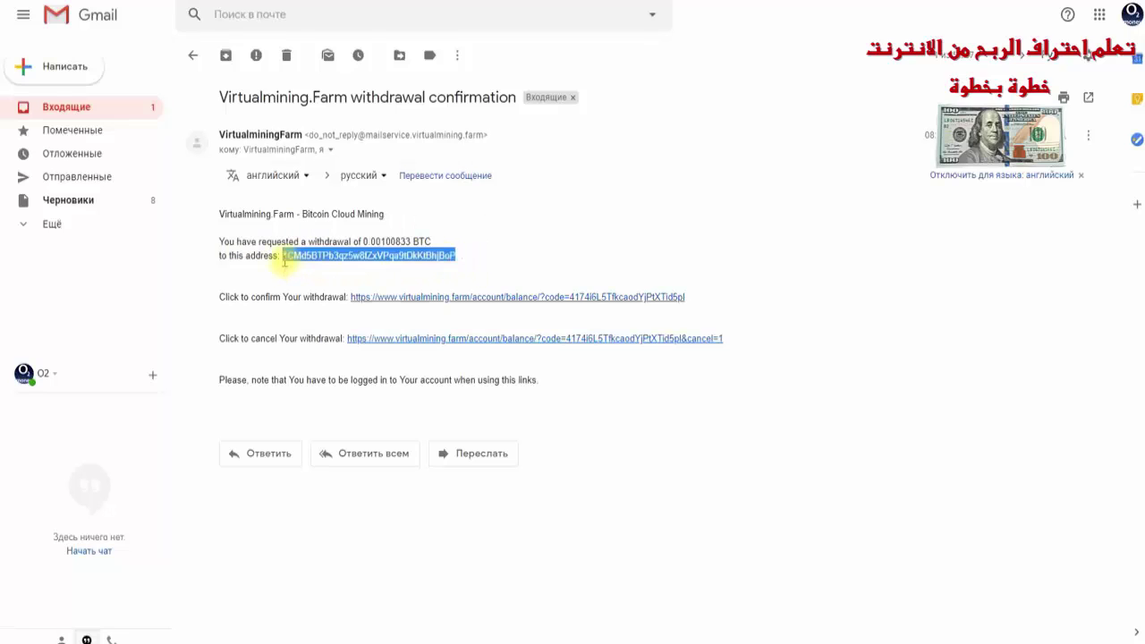
{"action": "left_click", "coordinate": [659, 417]}
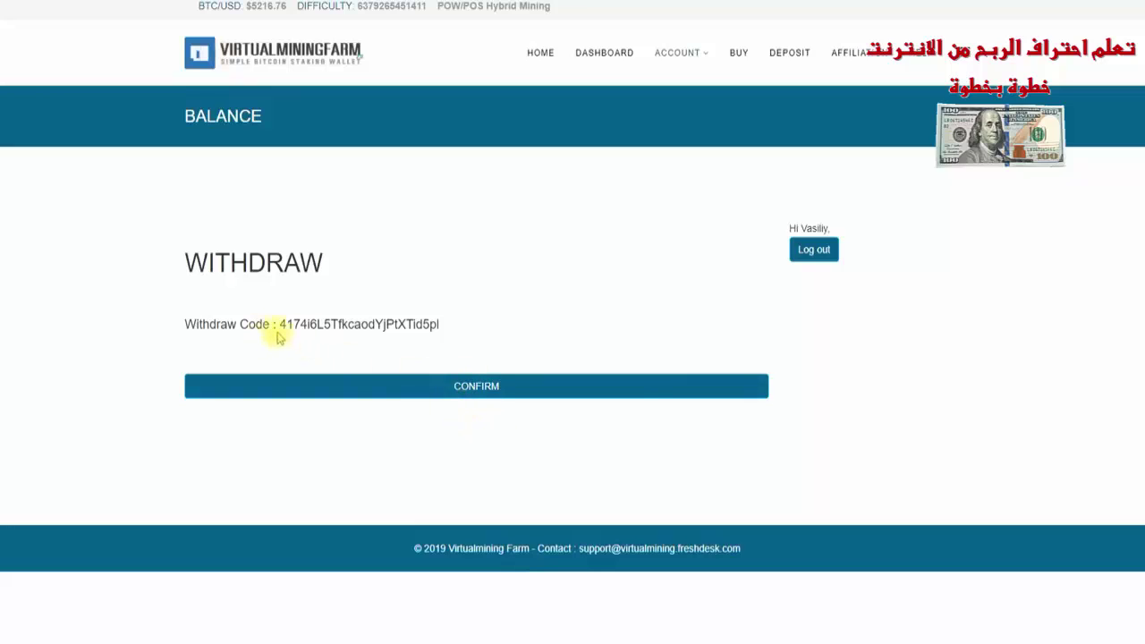
{"action": "left_click", "coordinate": [507, 391]}
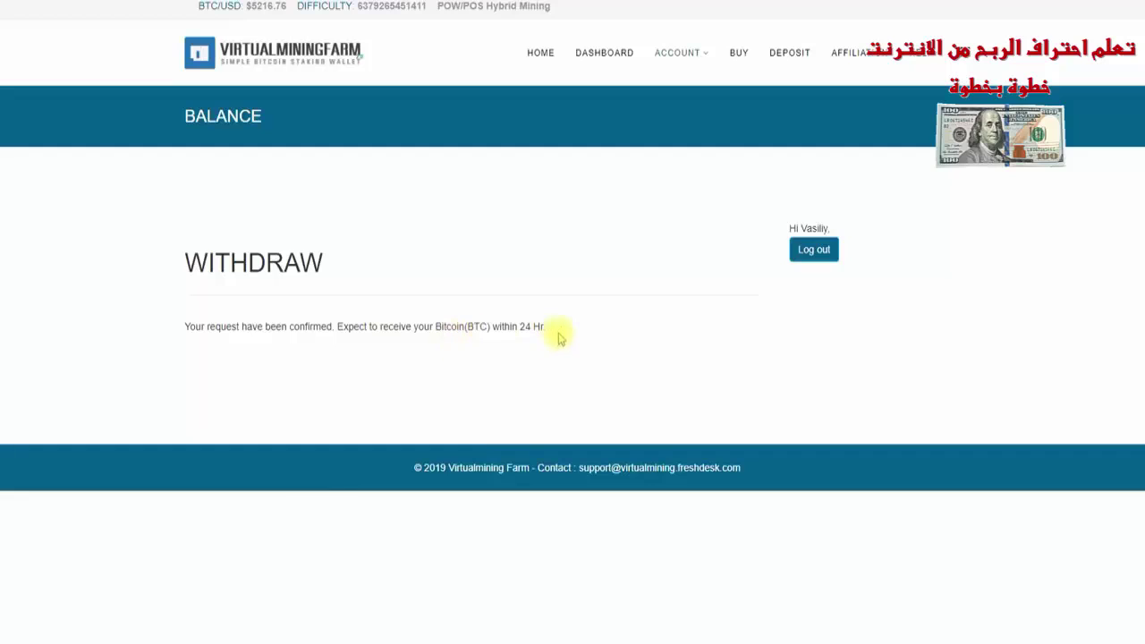
- Read the withdrawal confirmation notice, then check the 0.00100833 BTC withdrawal entry on the dashboard against the current system date and time
{"action": "left_click_drag", "start_coordinate": [546, 329], "coordinate": [195, 353]}
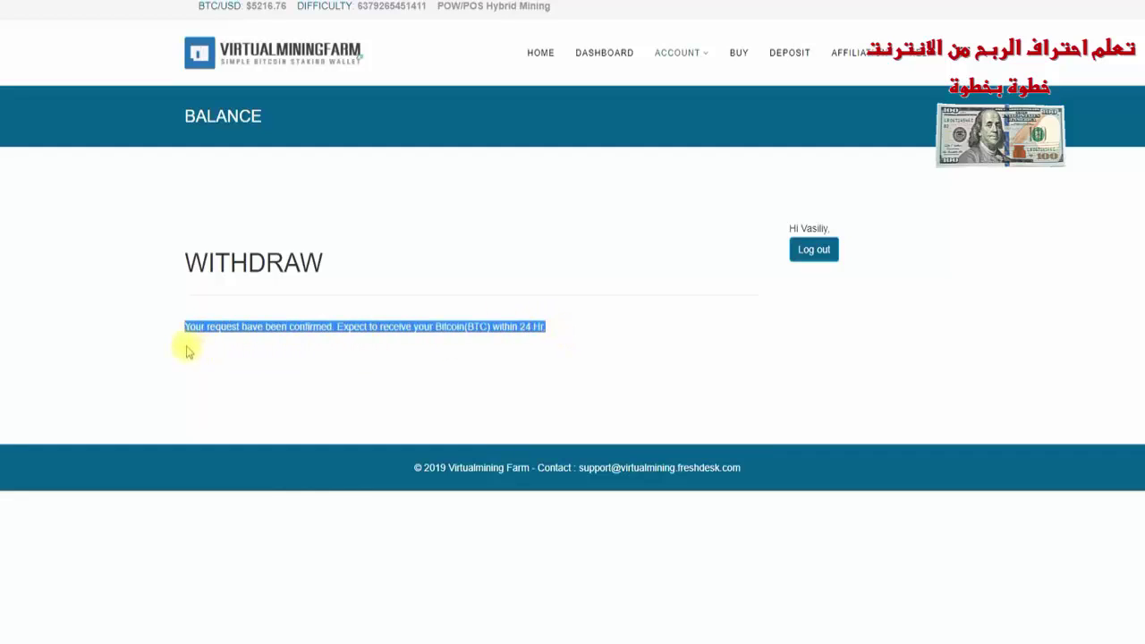
{"action": "left_click", "coordinate": [678, 376]}
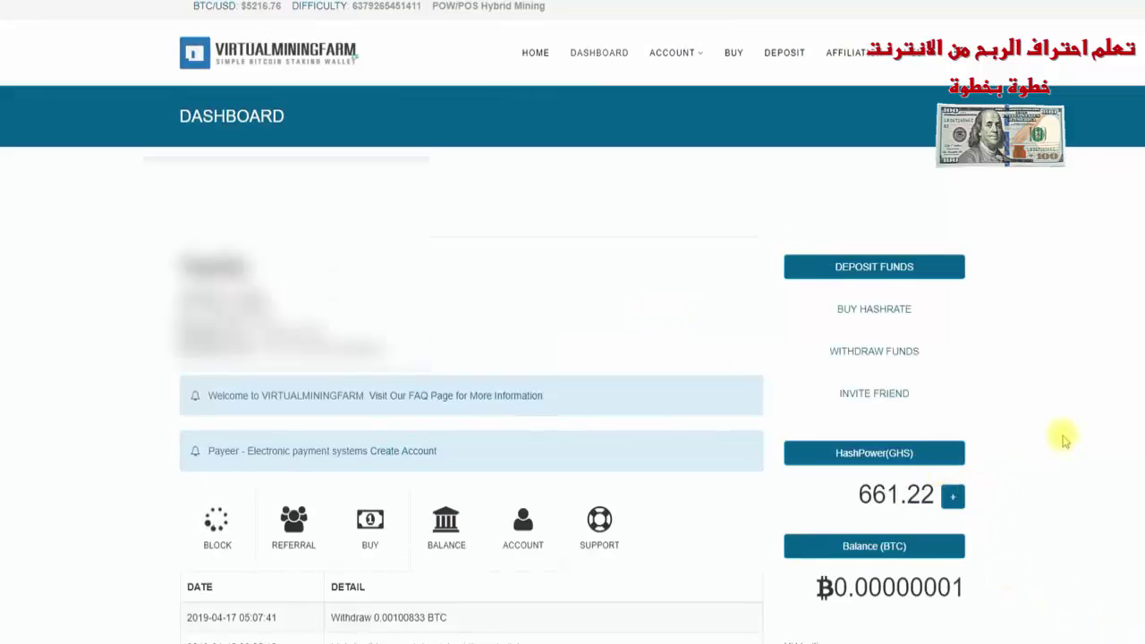
{"action": "scroll", "coordinate": [1061, 440], "scroll_direction": "down", "scroll_amount": 1}
{"action": "left_click_drag", "start_coordinate": [457, 549], "coordinate": [328, 545]}
{"action": "left_click", "coordinate": [597, 563]}
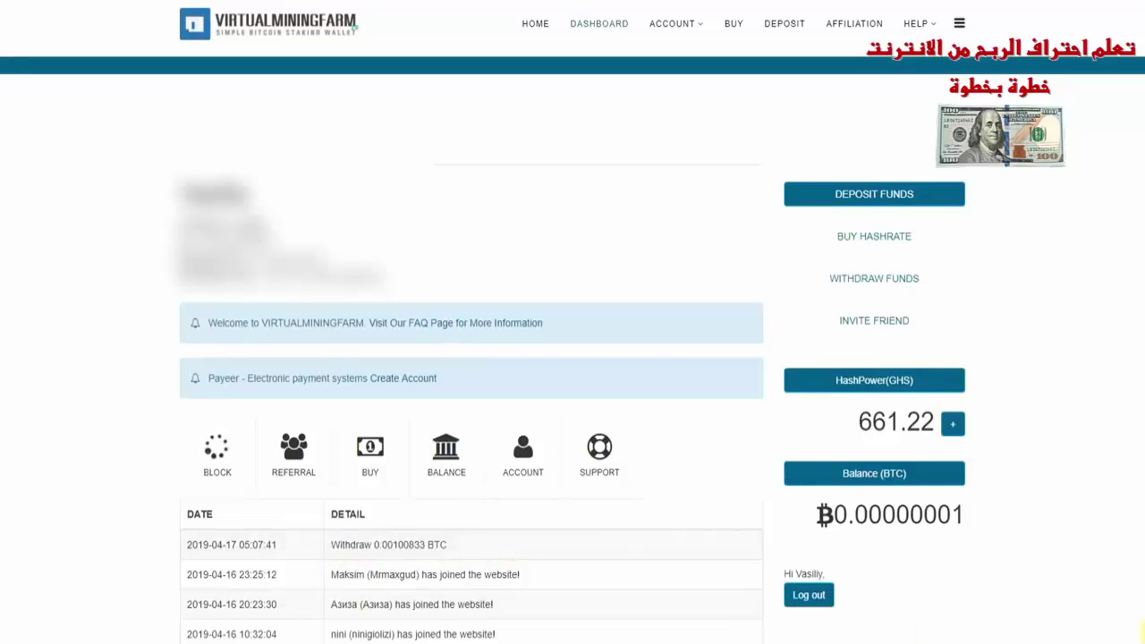
{"action": "left_click", "coordinate": [1112, 642]}
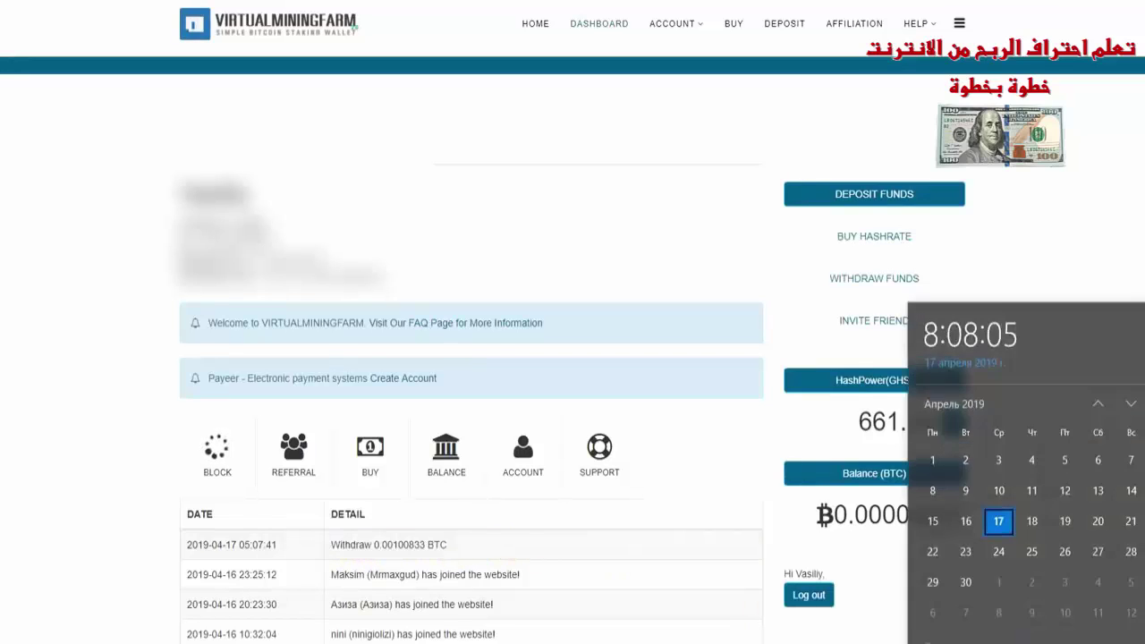
{"action": "left_click", "coordinate": [1112, 643]}
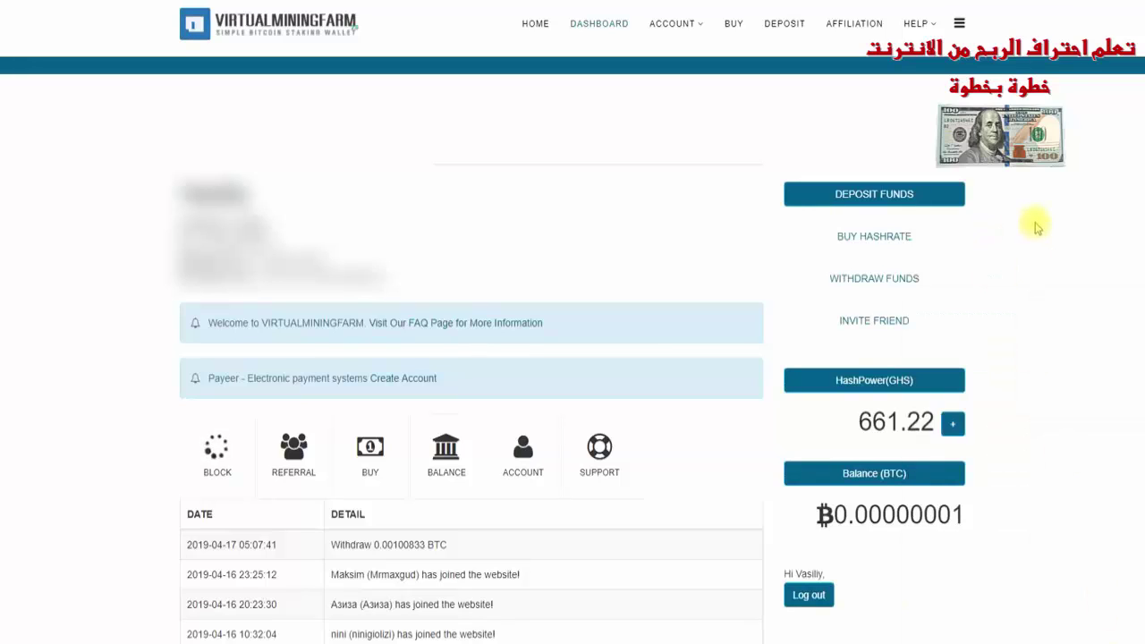
- Open the account's Withdraw page again and examine the withdrawal form and the Pending Withdraw table
{"action": "left_click", "coordinate": [672, 24]}
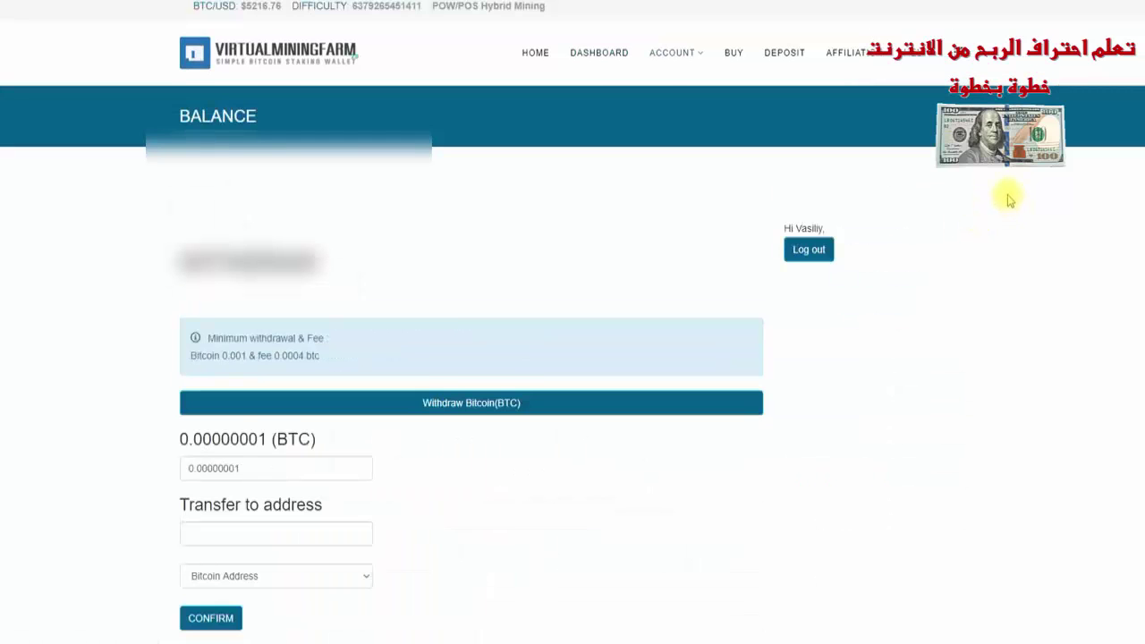
{"action": "scroll", "coordinate": [1008, 198], "scroll_direction": "down", "scroll_amount": 3}
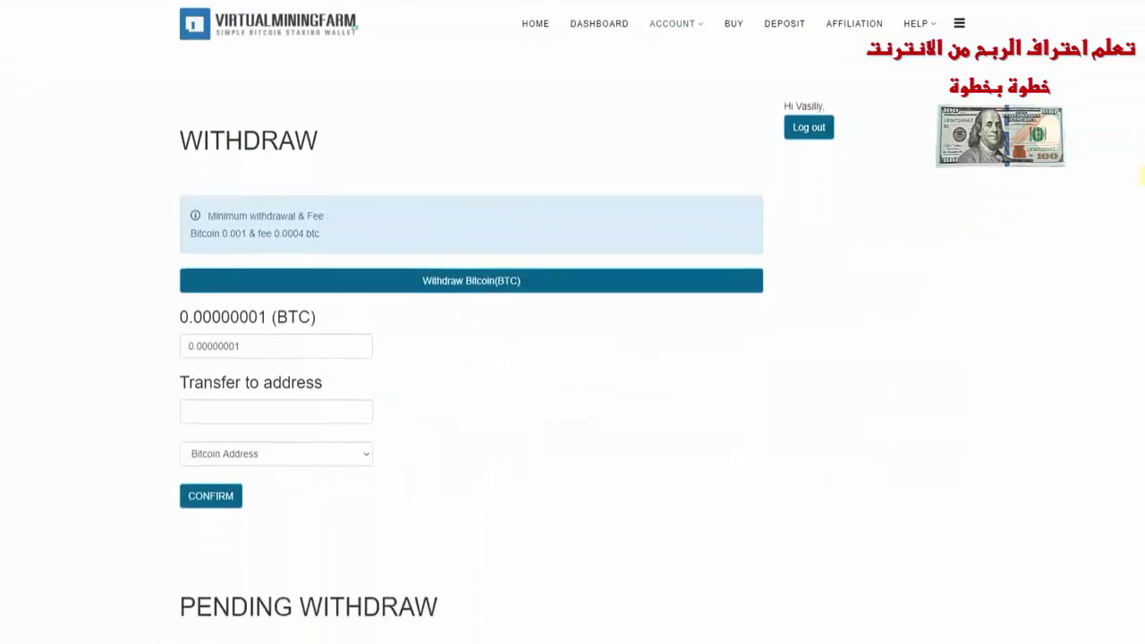
{"action": "scroll", "coordinate": [471, 340], "scroll_direction": "down", "scroll_amount": 2}
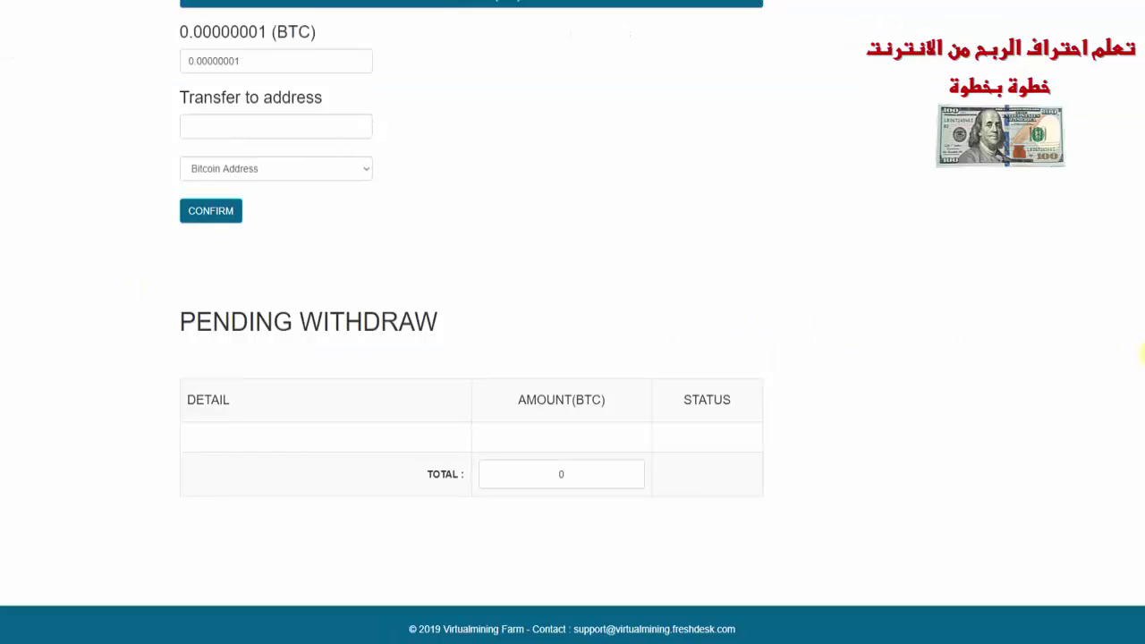
{"action": "scroll", "coordinate": [1141, 242], "scroll_direction": "up", "scroll_amount": 2}
{"action": "scroll", "coordinate": [1141, 241], "scroll_direction": "up", "scroll_amount": 2}
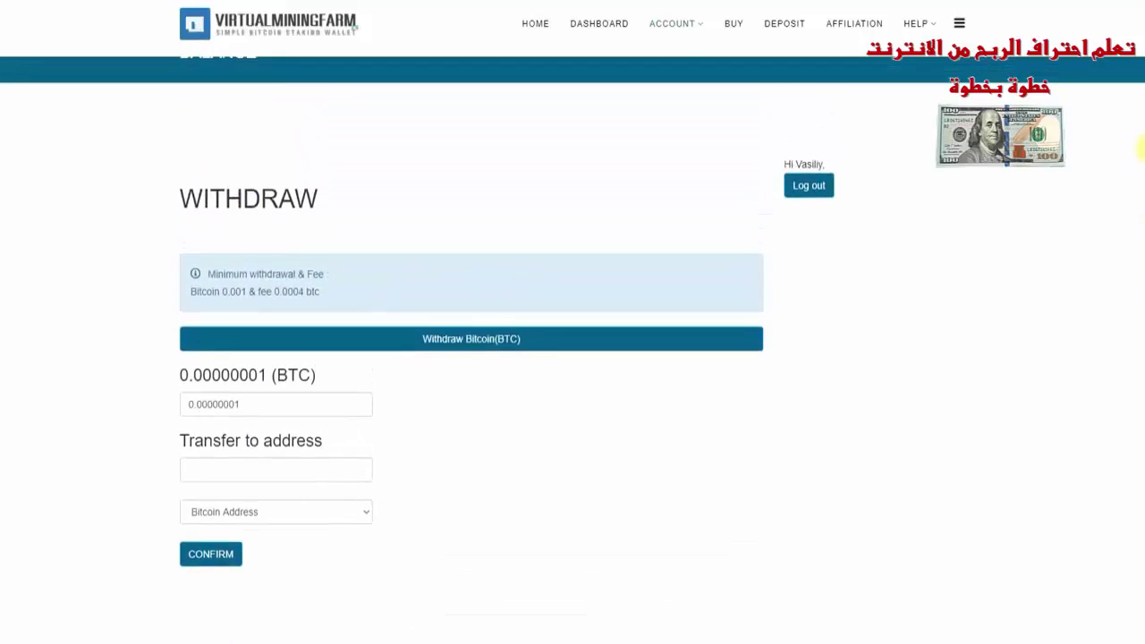
{"action": "scroll", "coordinate": [1136, 223], "scroll_direction": "down", "scroll_amount": 4}
{"action": "scroll", "coordinate": [1141, 349], "scroll_direction": "up", "scroll_amount": 4}
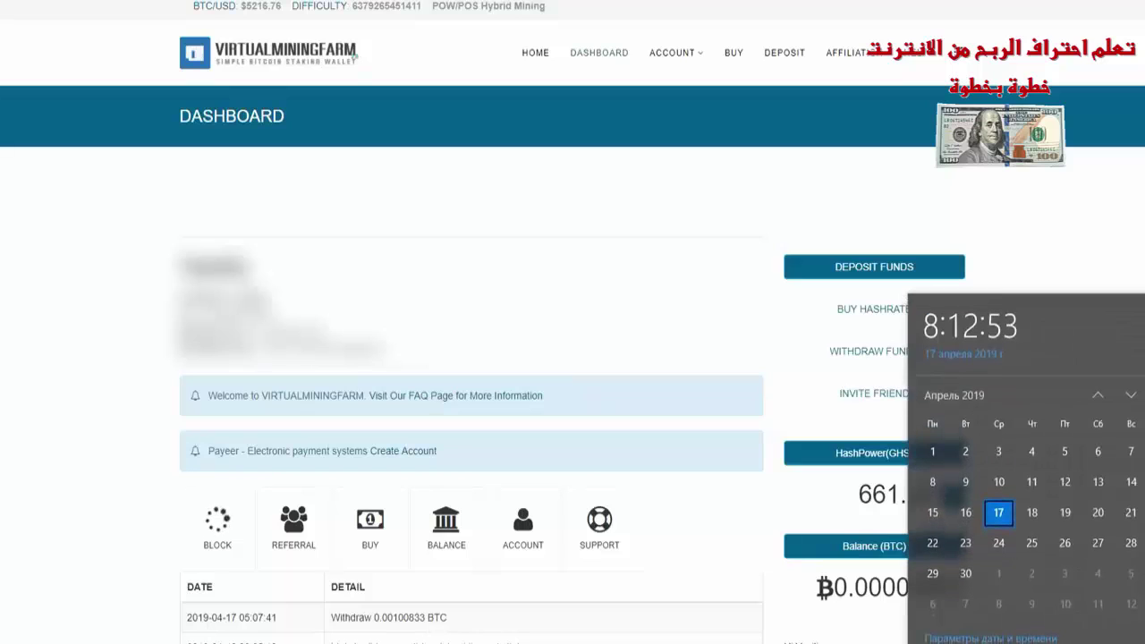
- Switch to the Cryptonator wallet and compare the Bitcoin amount being processed with the withdrawal entry on the VirtualMiningFarm dashboard
{"action": "left_click", "coordinate": [700, 455]}
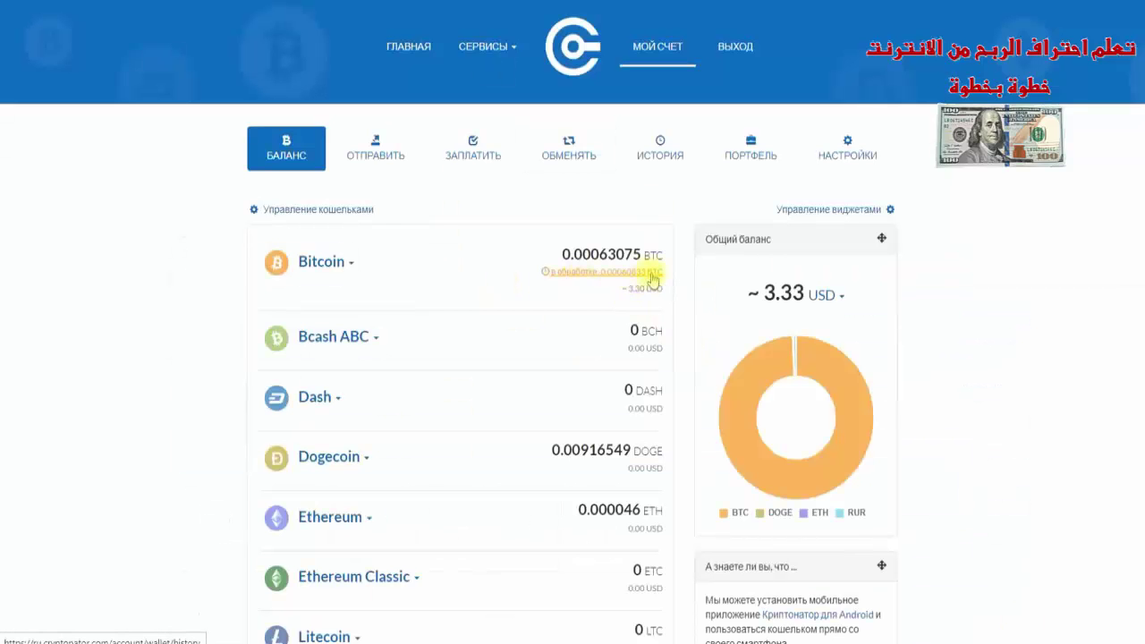
{"action": "left_click_drag", "start_coordinate": [647, 276], "coordinate": [604, 283]}
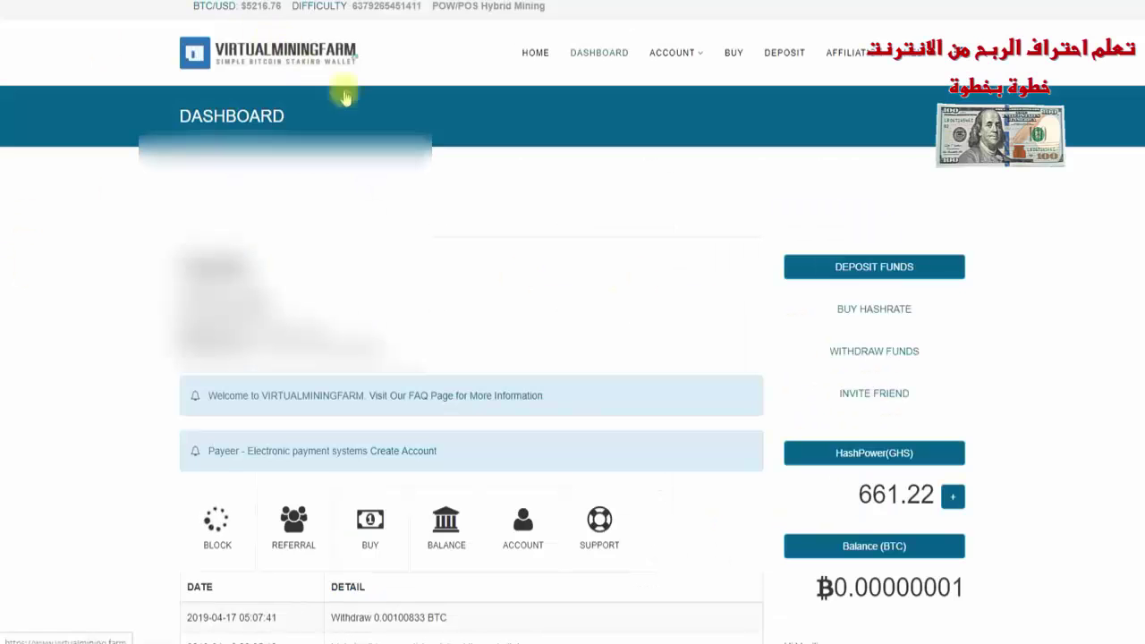
{"action": "scroll", "coordinate": [1142, 148], "scroll_direction": "down", "scroll_amount": 2}
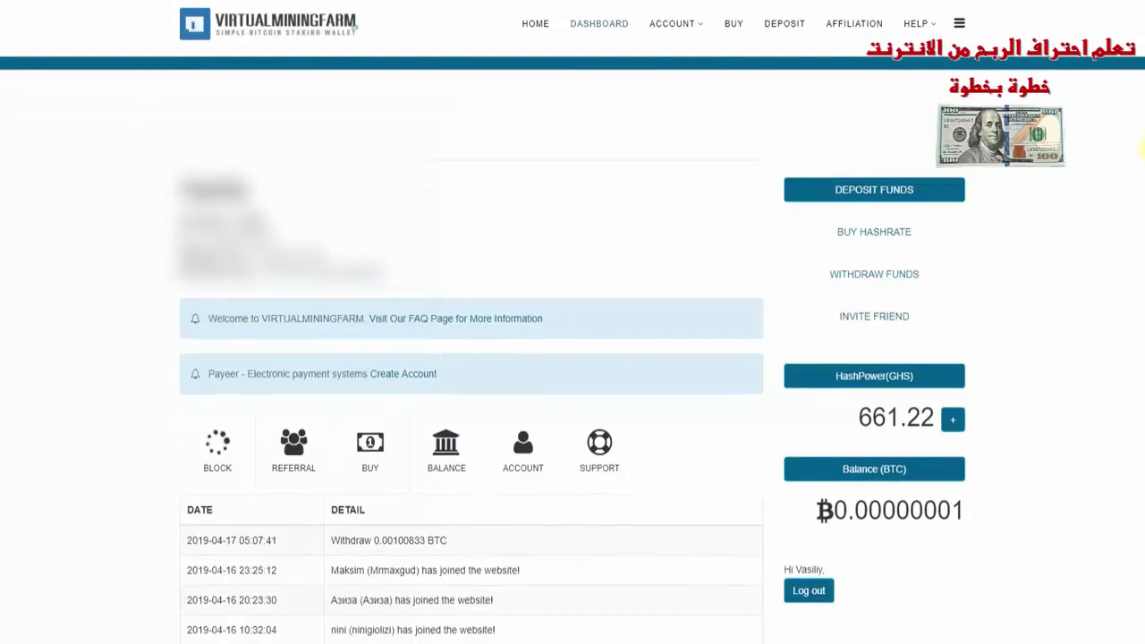
{"action": "left_click_drag", "start_coordinate": [426, 542], "coordinate": [374, 545]}
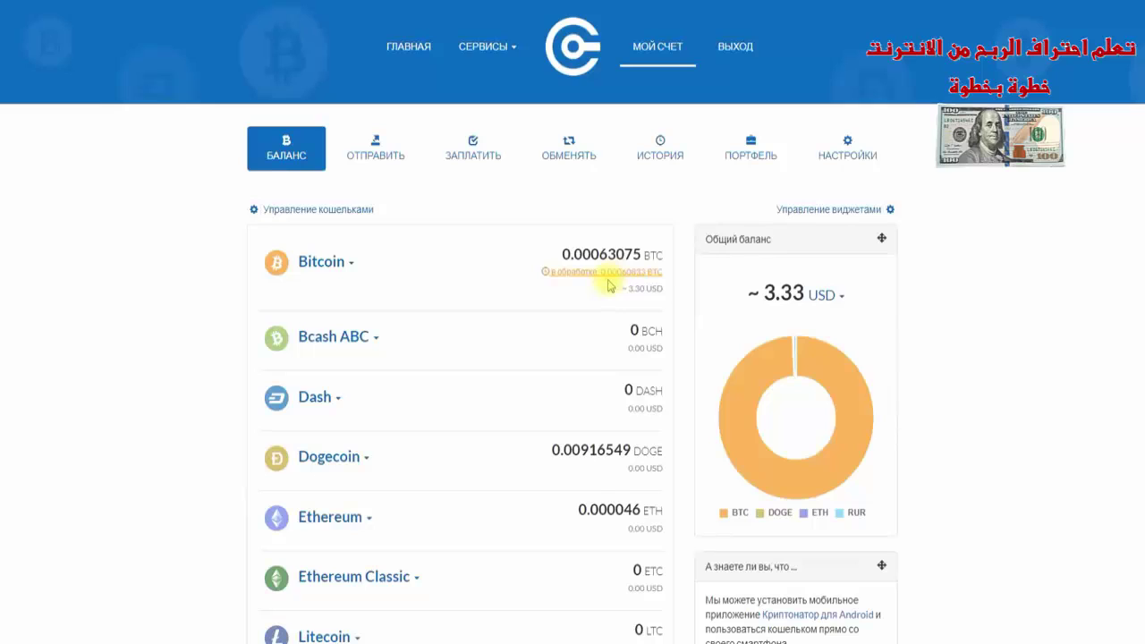
- Open the Bitcoin amount being processed in the wallet history and view its transaction on the Blockchain explorer
{"action": "left_click", "coordinate": [610, 285]}
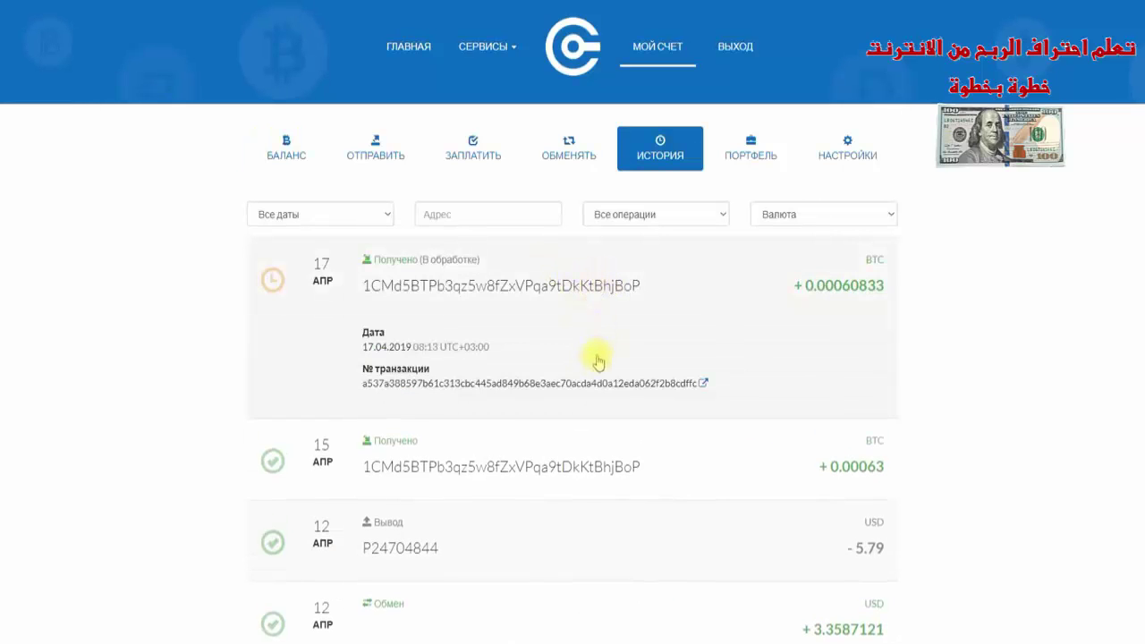
{"action": "left_click", "coordinate": [703, 384]}
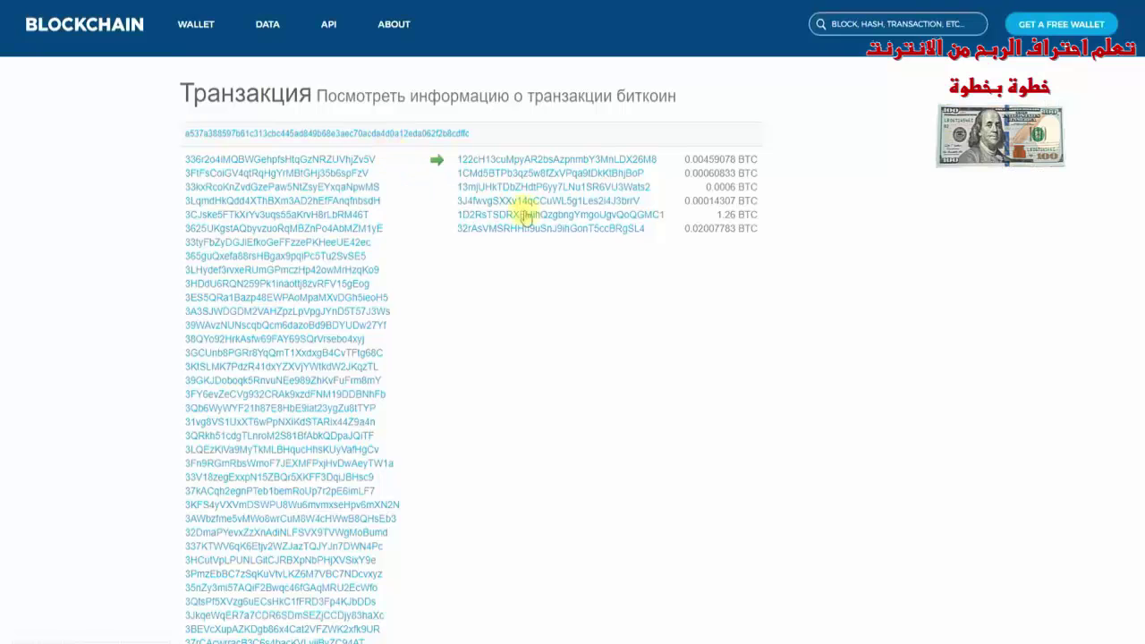